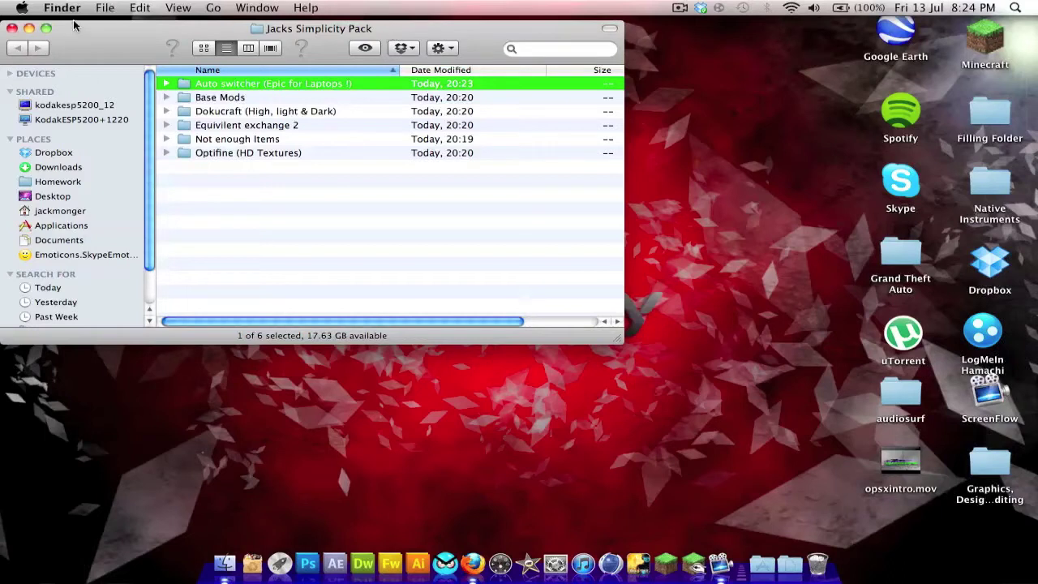
Close the pack window, move the Jacks Simplicity Pack folder to the desktop's top-left, and reopen it
click(12, 28)
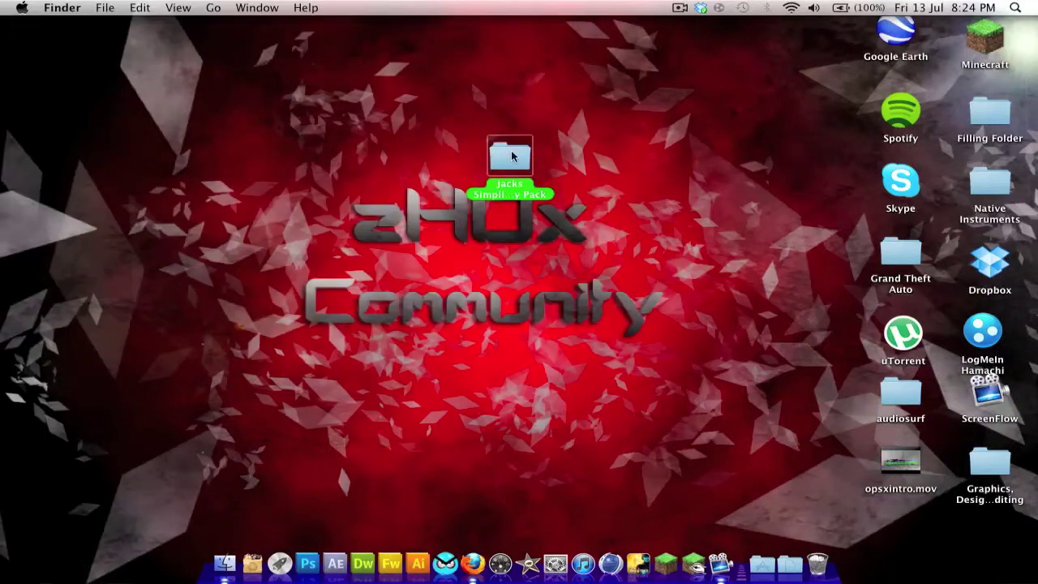
drag(511, 156, 73, 53)
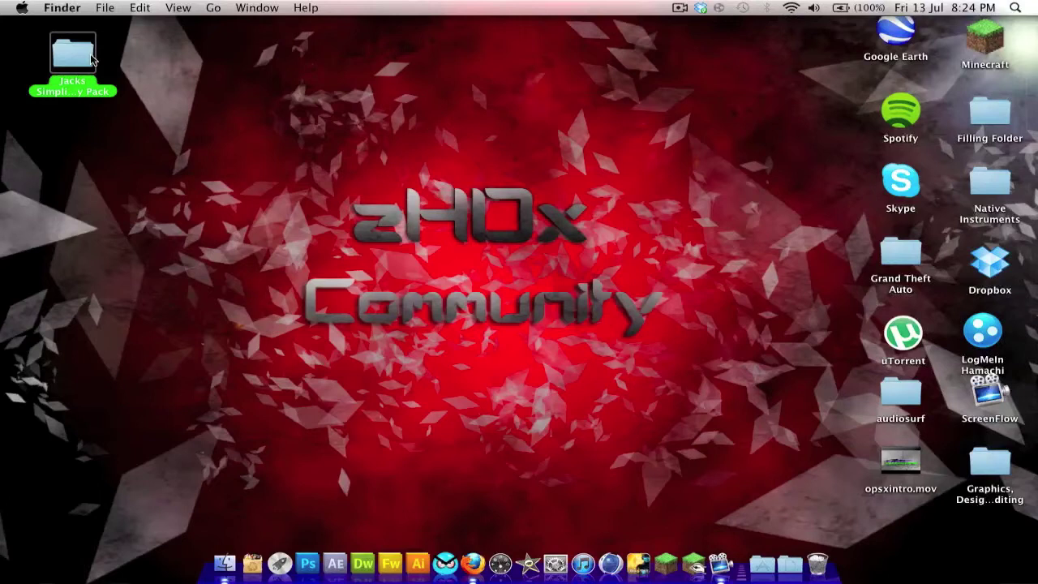
double_click(73, 55)
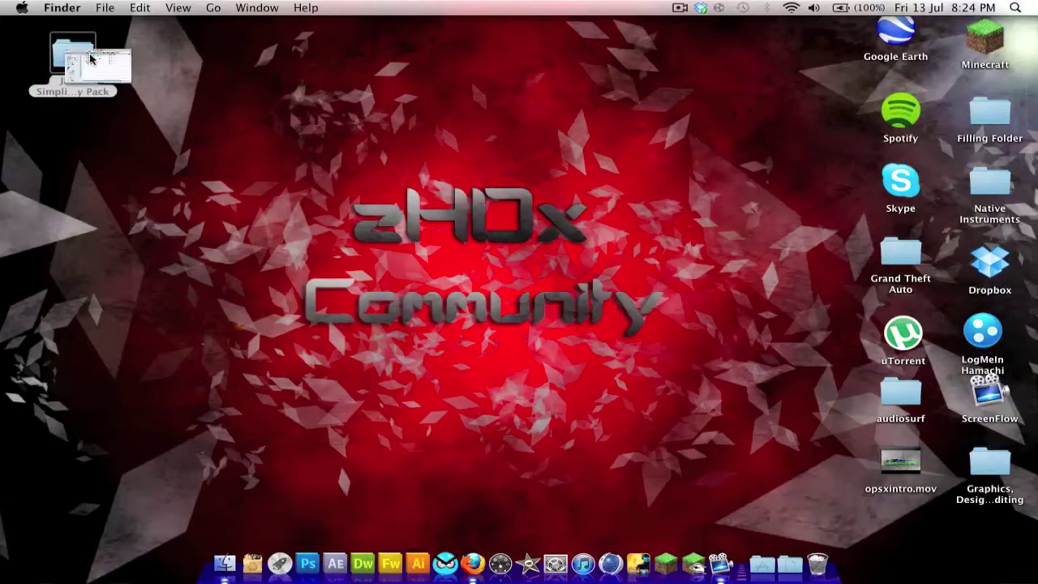
Look at the two folders inside Base Mods, then return to the Jacks Simplicity Pack folder
click(218, 86)
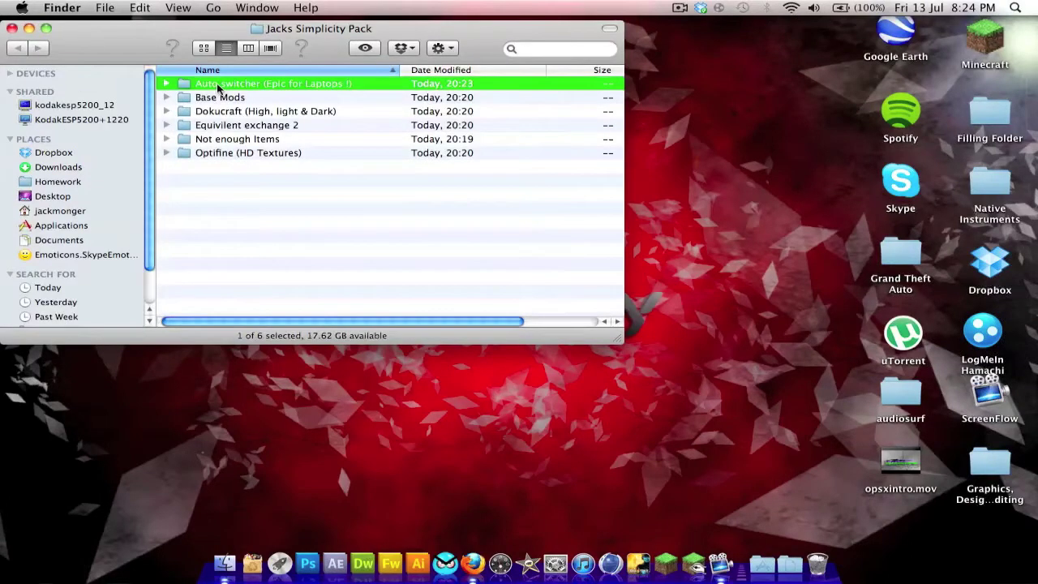
double_click(302, 98)
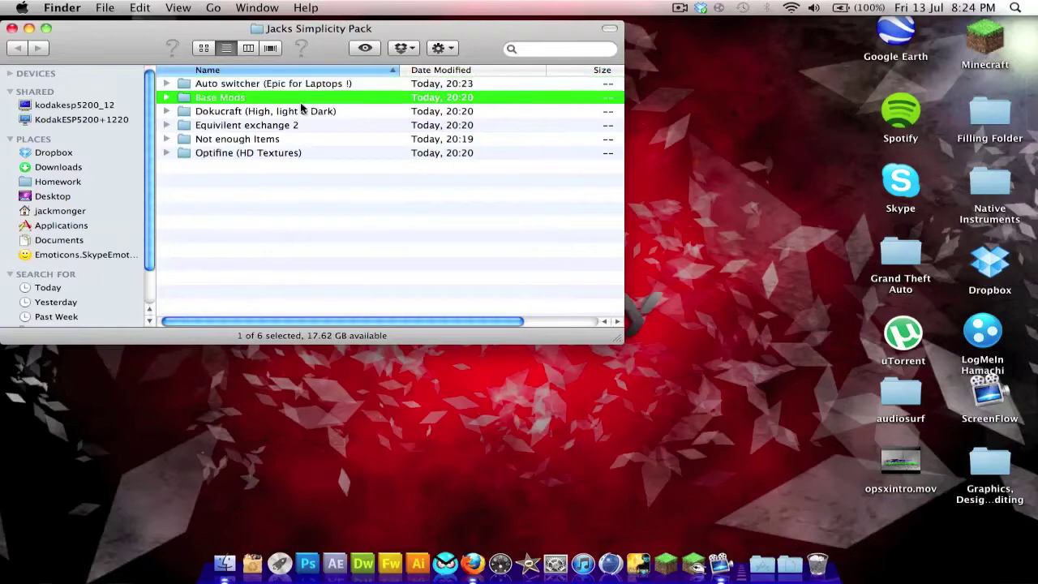
drag(270, 115, 268, 74)
click(272, 155)
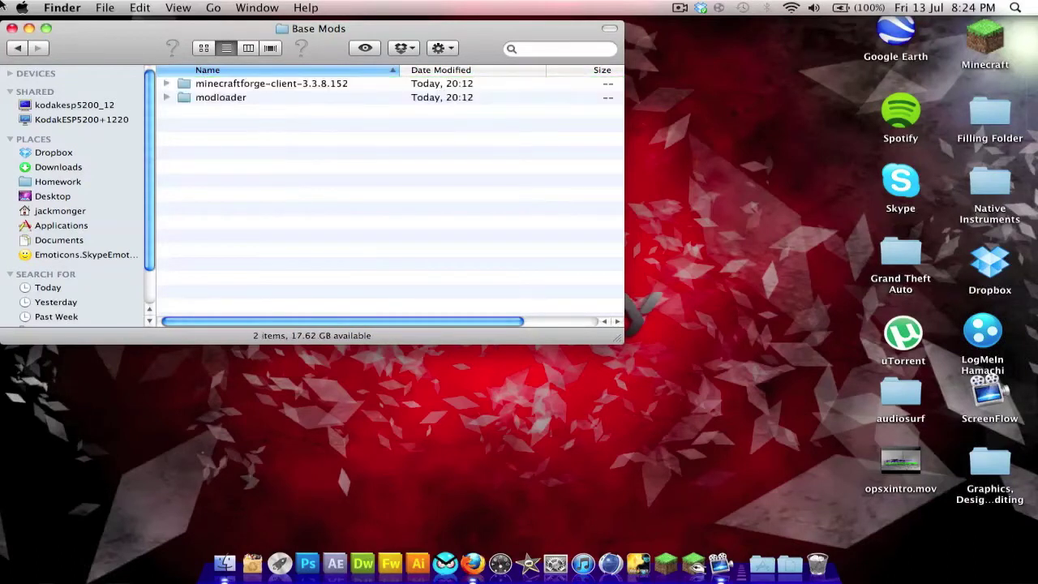
click(18, 48)
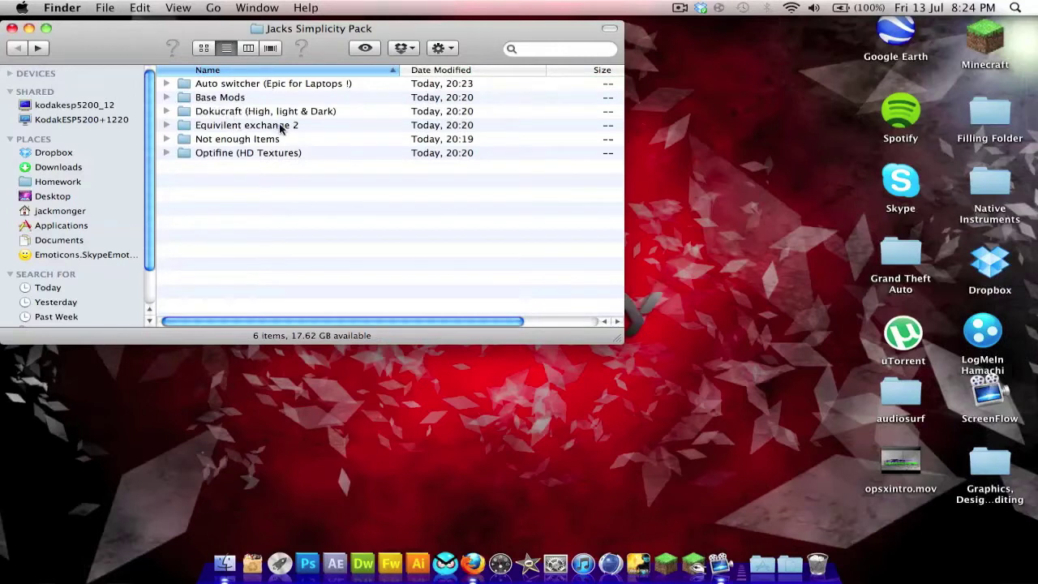
Look inside the Not enough Items and Equivilent exchange 2 folders, returning to the pack each time
click(290, 152)
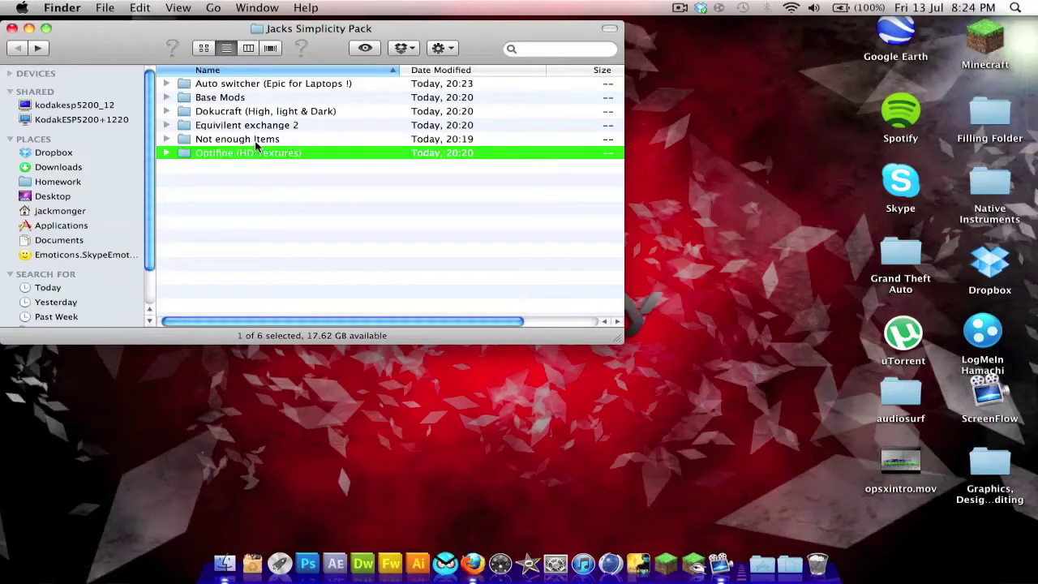
click(257, 141)
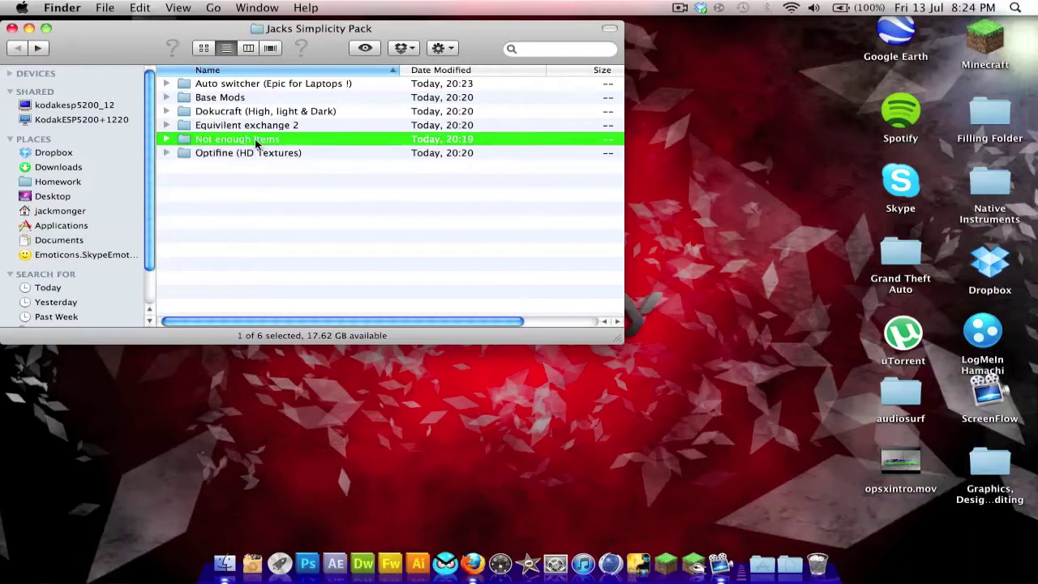
double_click(257, 140)
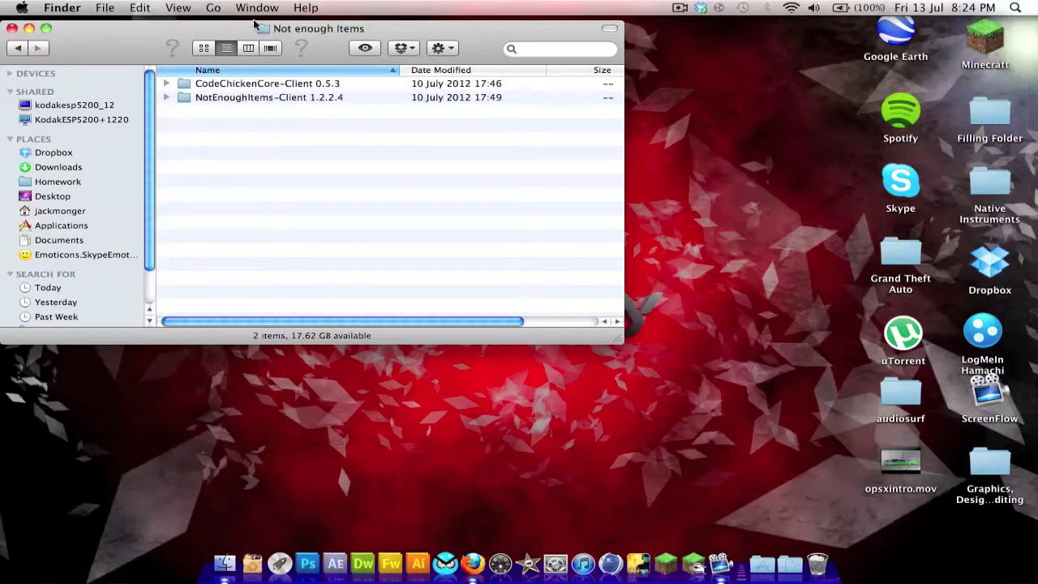
click(23, 49)
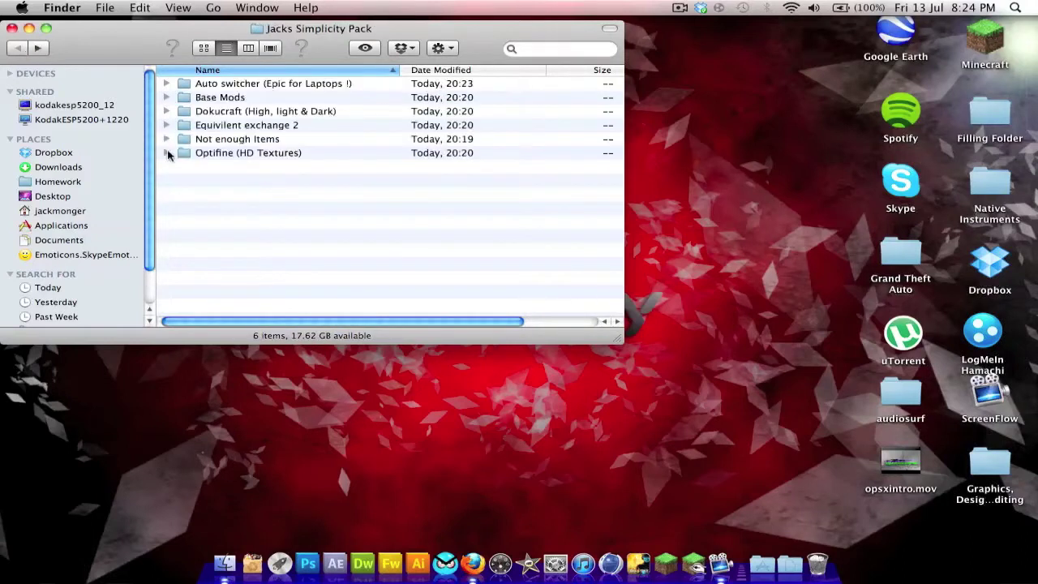
double_click(238, 126)
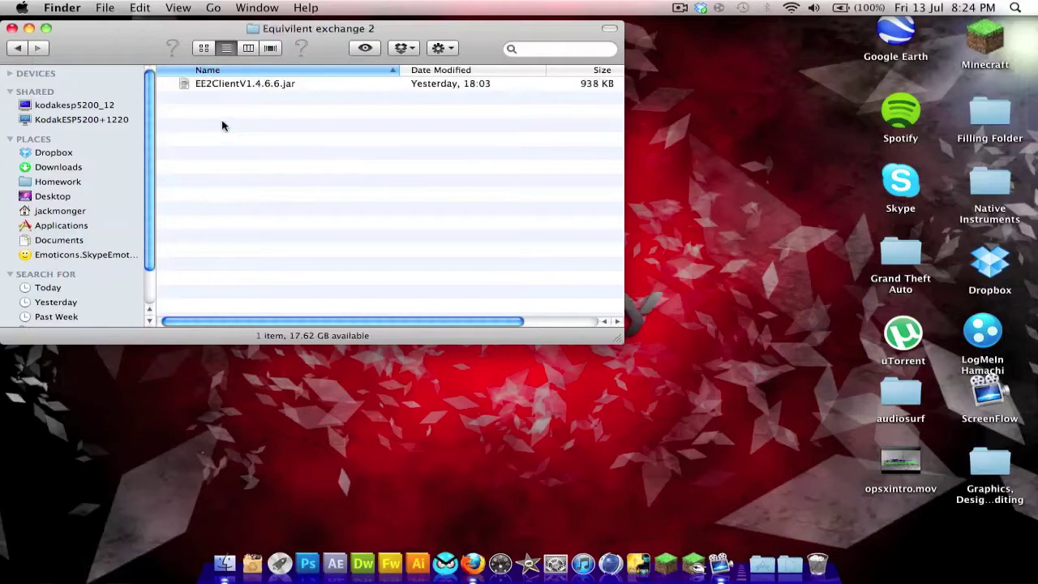
click(18, 49)
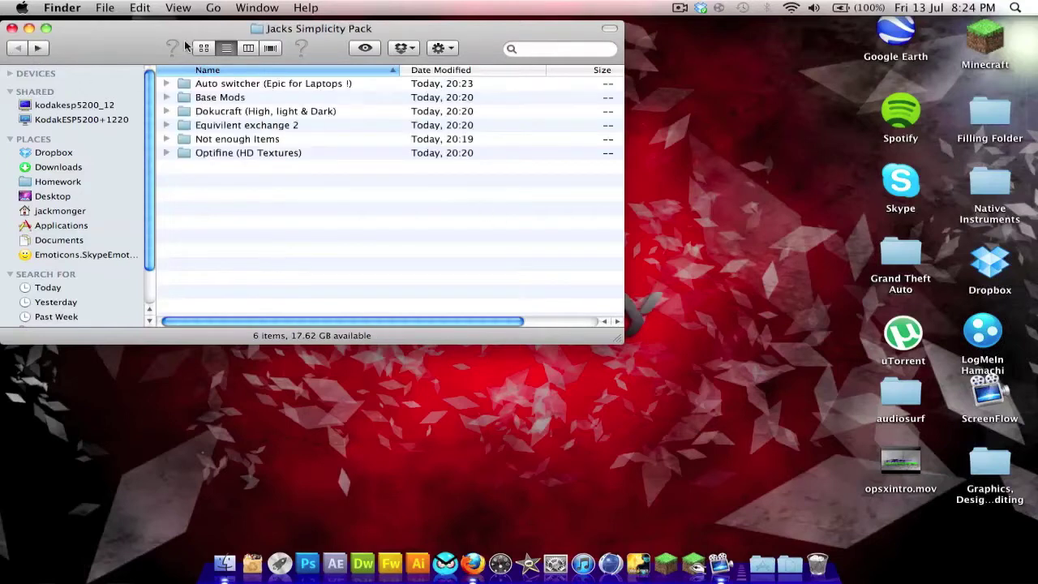
click(663, 559)
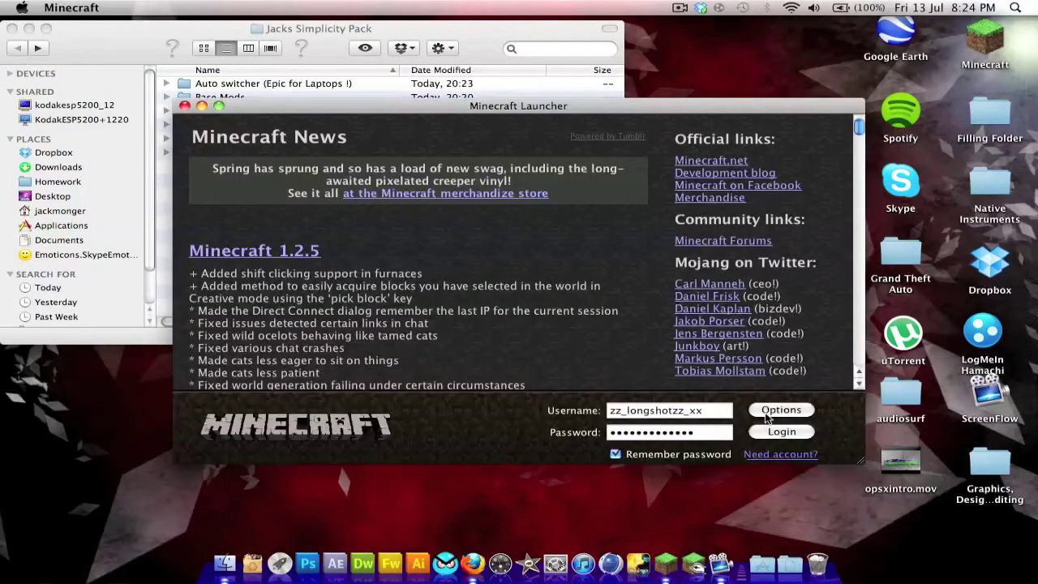
Turn on Force update in the launcher options and log in to update Minecraft
click(766, 414)
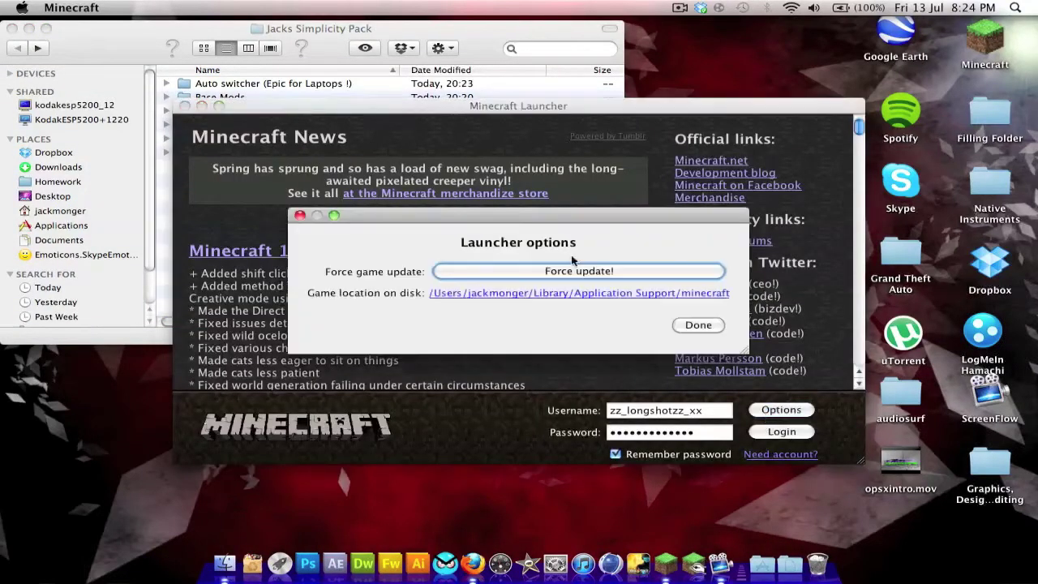
click(563, 270)
click(698, 327)
click(782, 431)
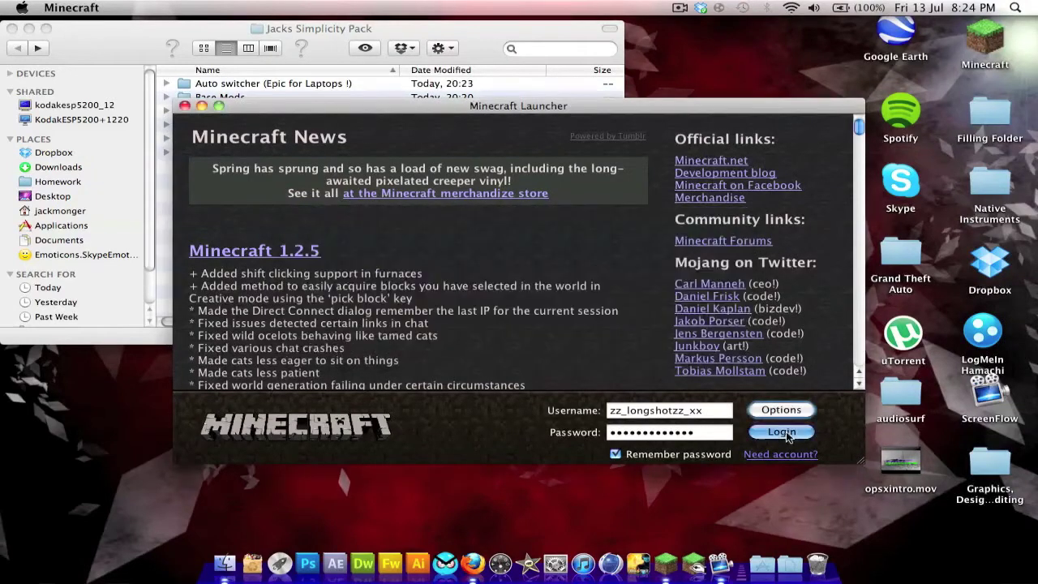
click(489, 51)
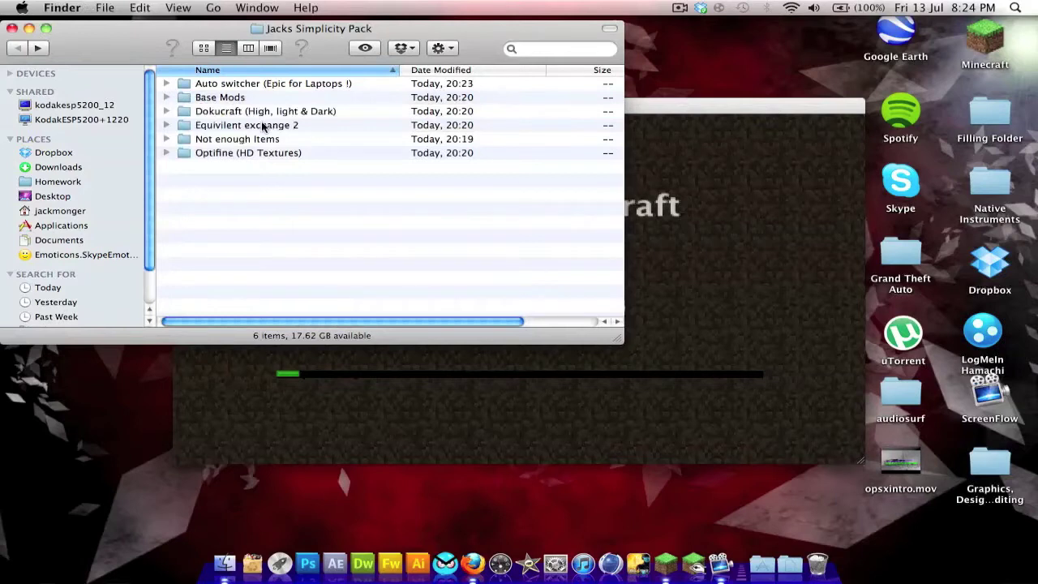
click(444, 447)
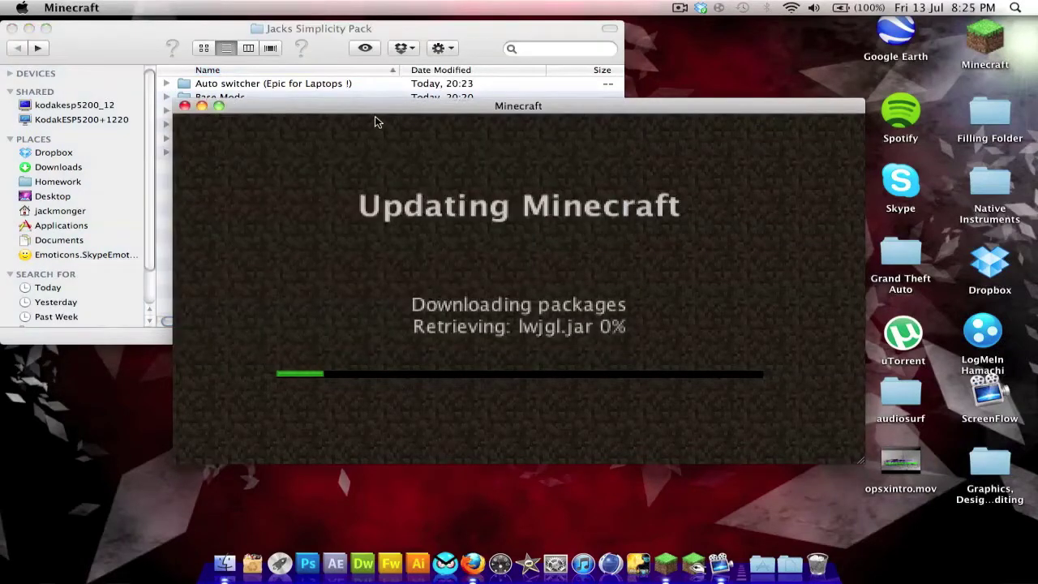
drag(743, 113, 996, 111)
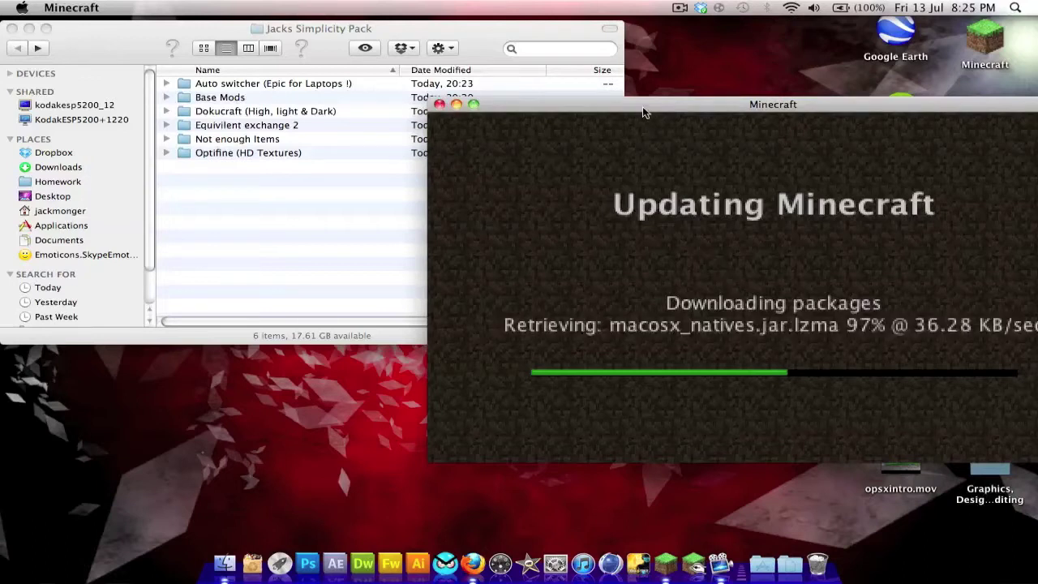
drag(642, 106, 493, 106)
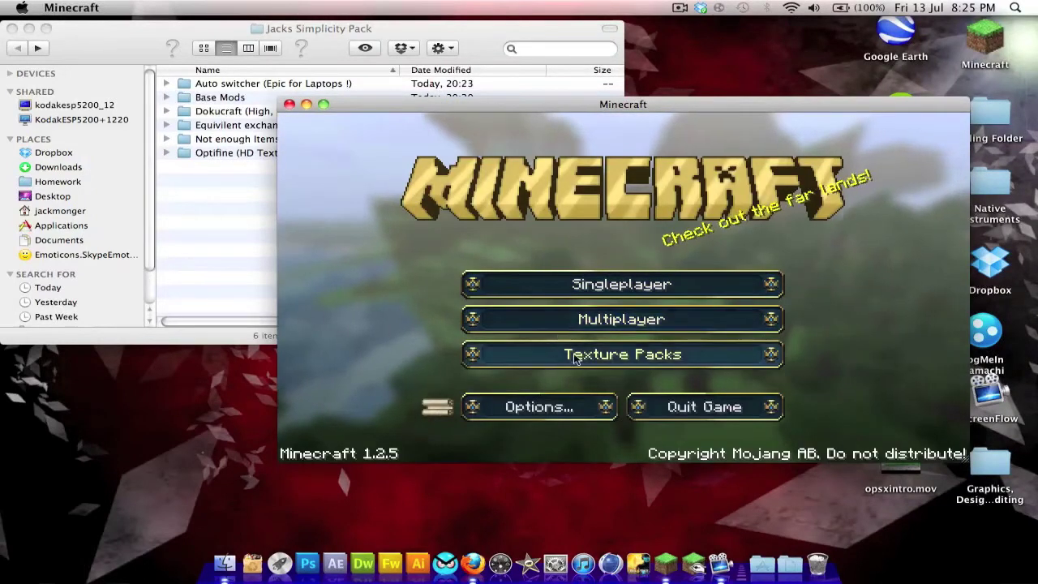
Keep the Default texture pack selected among the DokuCraft packs, then quit the game
click(568, 354)
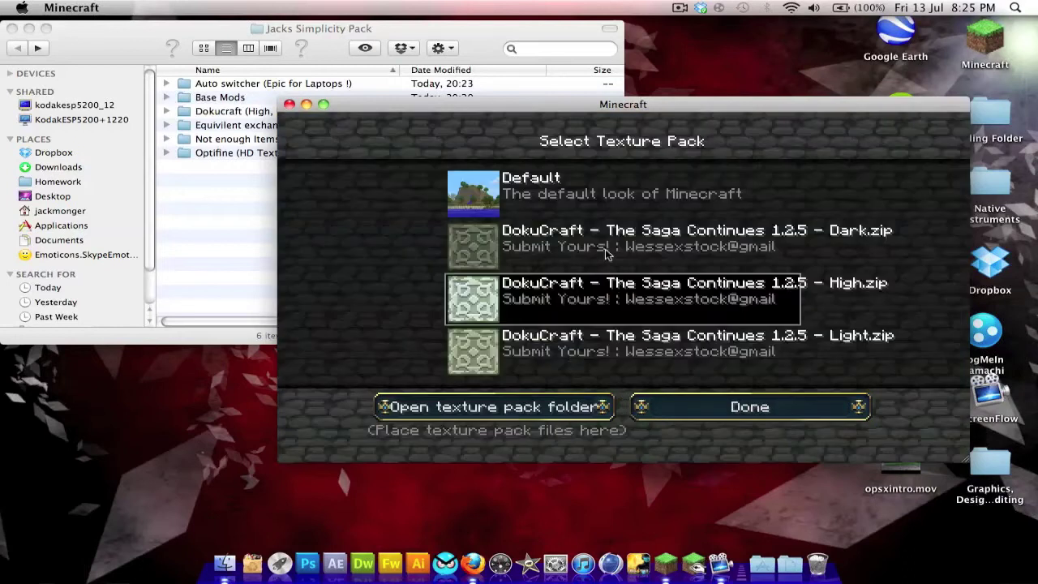
click(555, 197)
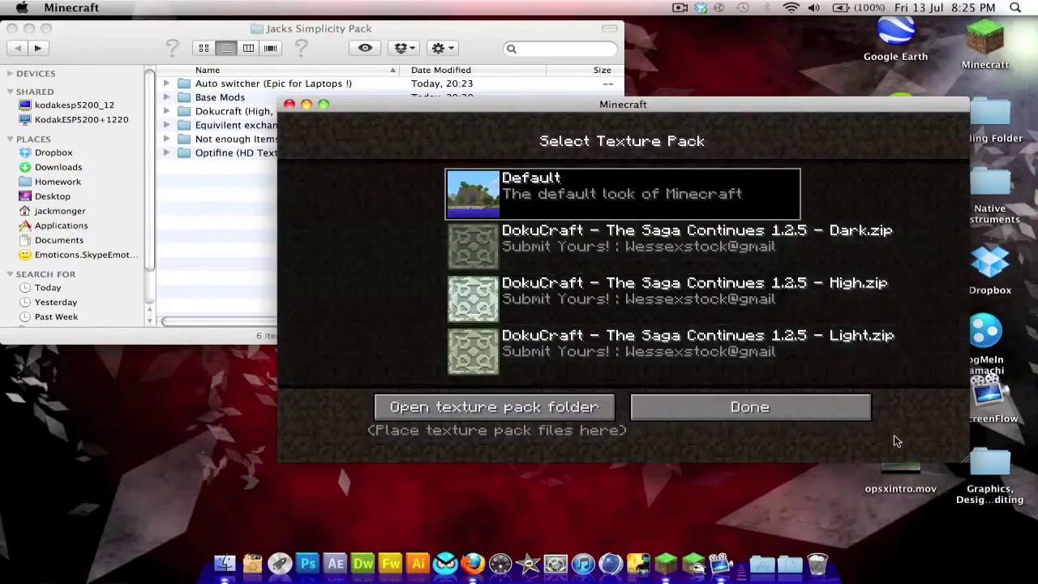
click(750, 407)
click(749, 408)
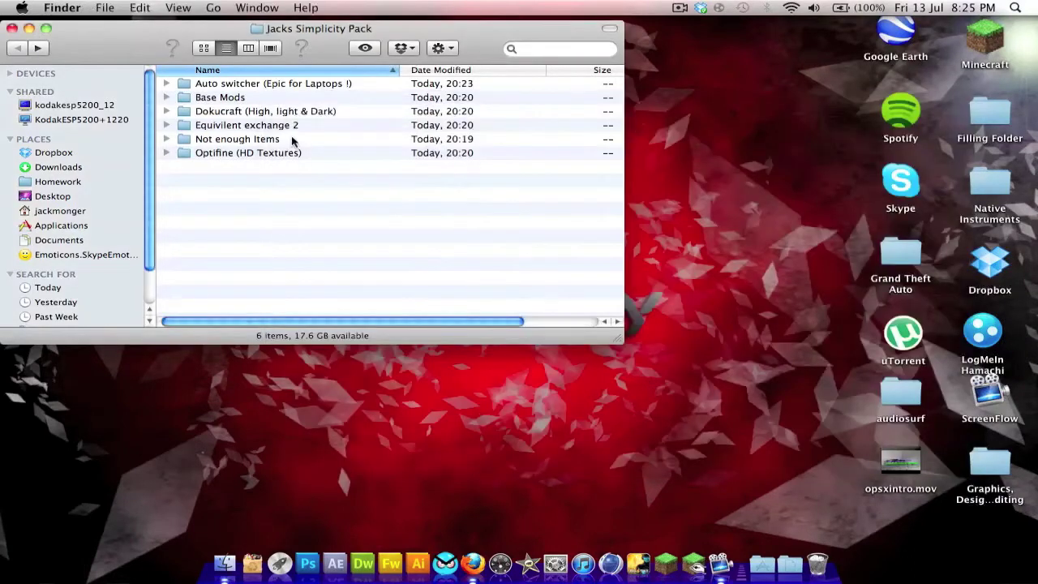
click(46, 28)
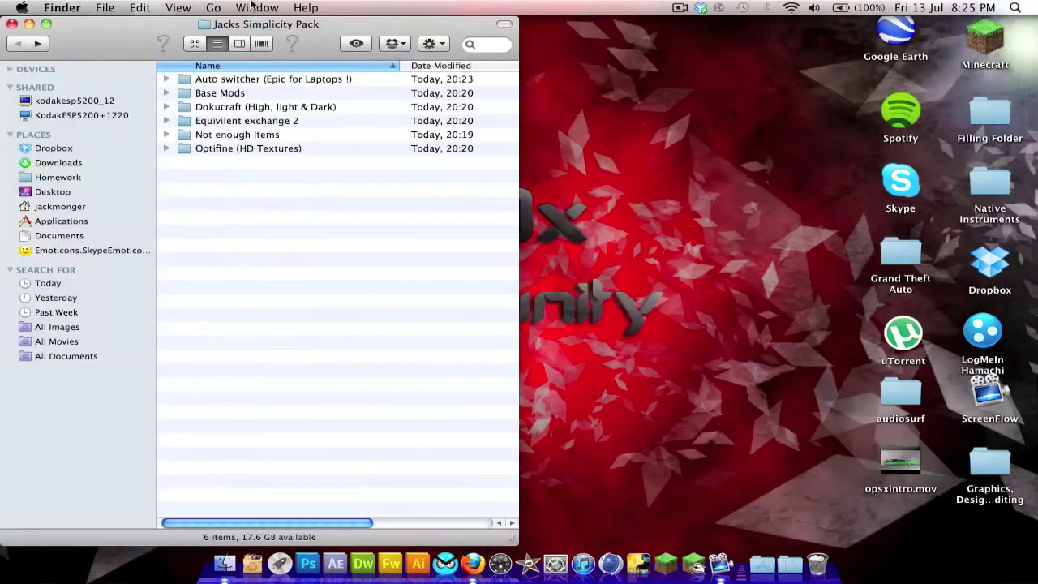
In a new Finder window, go to Library > Application Support > minecraft > bin
key(super+n)
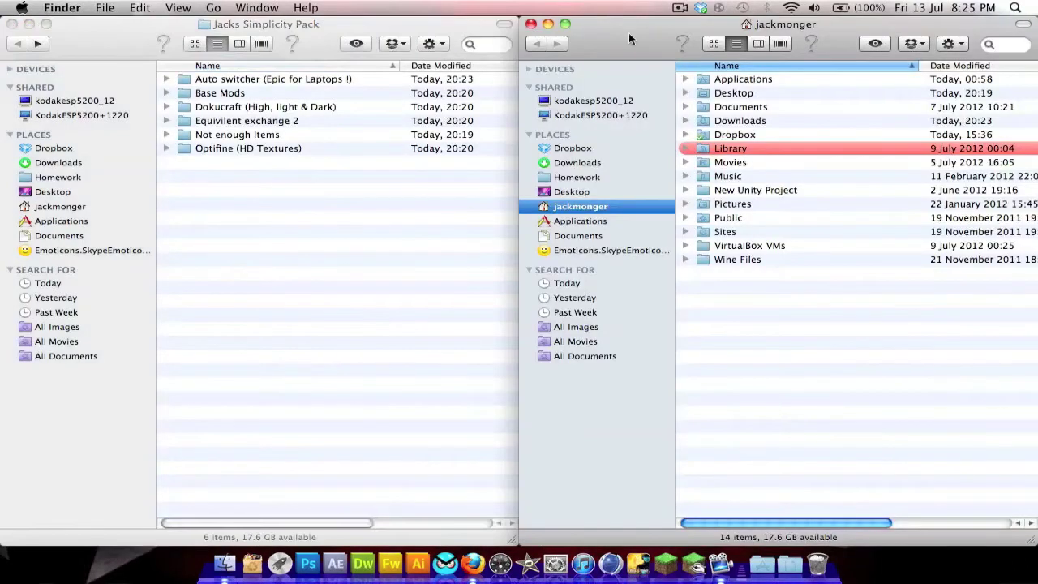
double_click(748, 150)
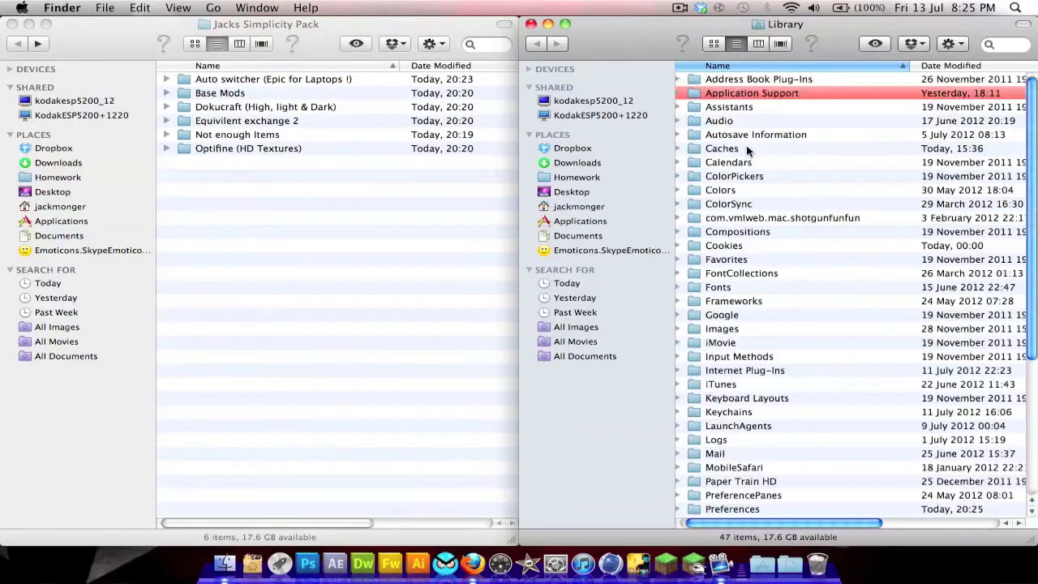
double_click(765, 93)
double_click(753, 249)
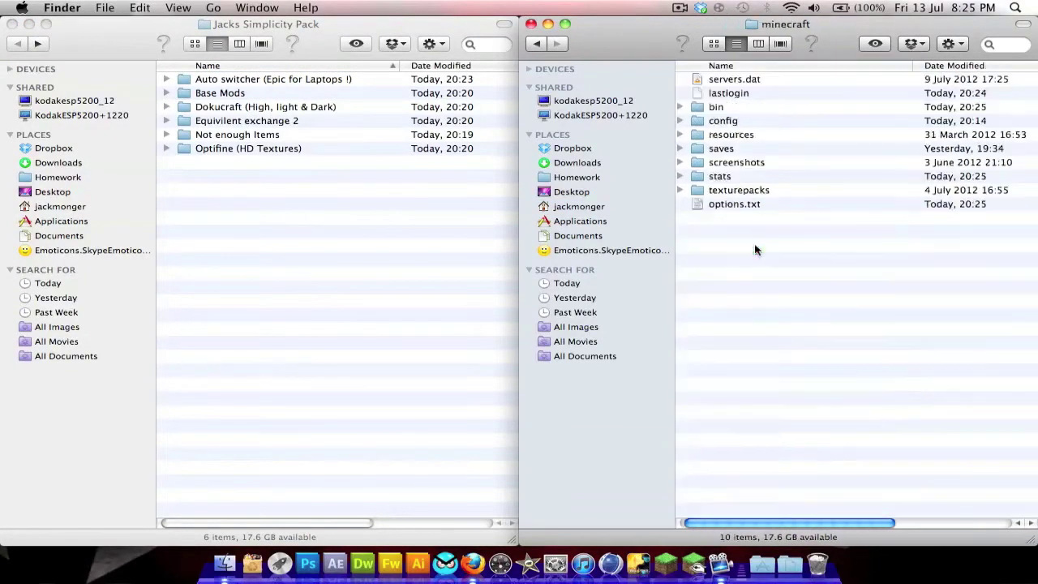
double_click(732, 107)
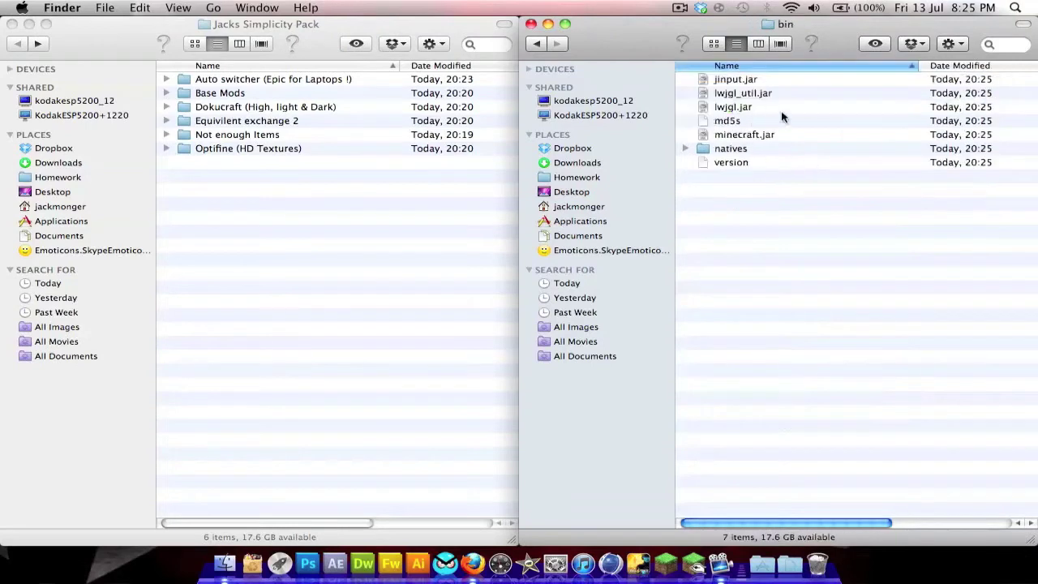
Extract minecraft.jar with The Unarchiver into a minecraft folder
click(740, 136)
right_click(741, 136)
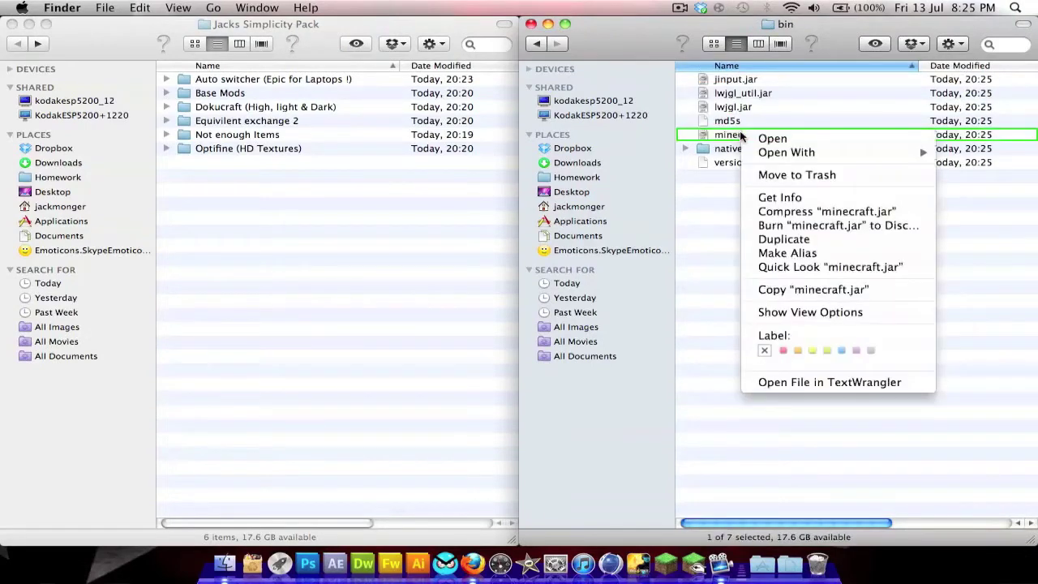
mouse_move(774, 159)
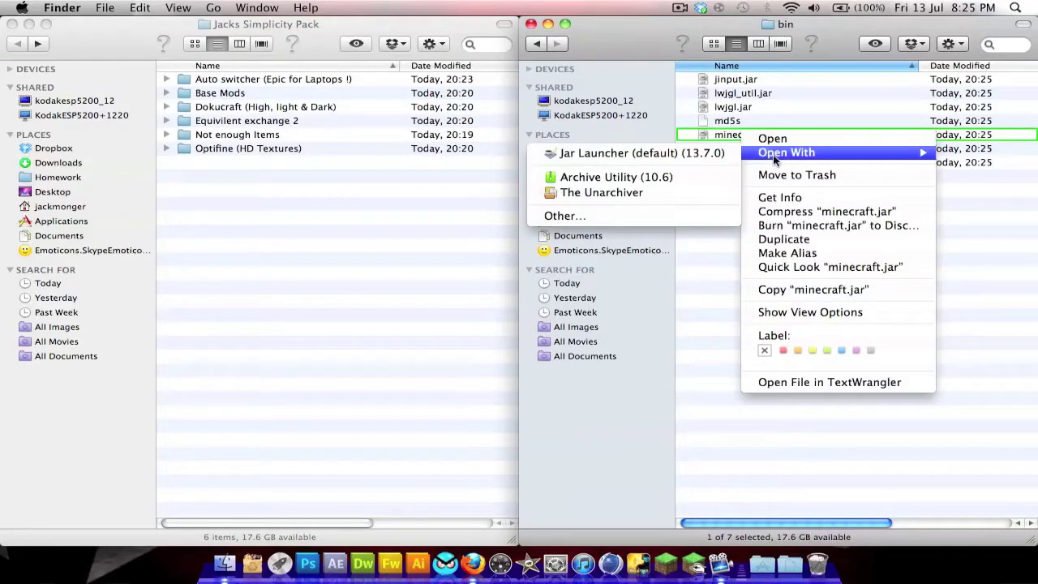
click(589, 195)
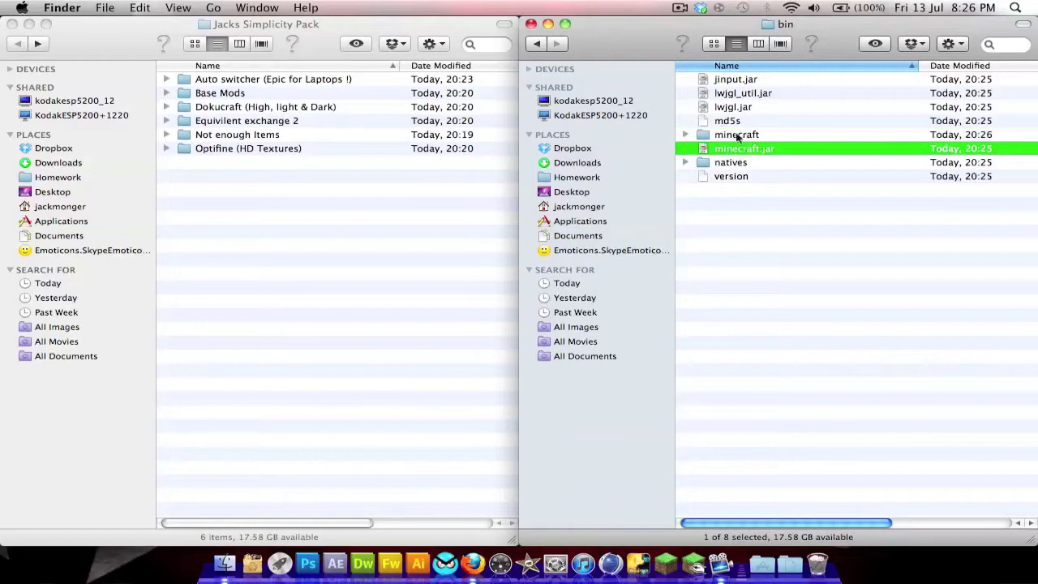
key(Return)
Rename the original jar to minecraft123.jar and the extracted folder to minecraft.jar
key(Right)
text(123)
key(Return)
click(761, 135)
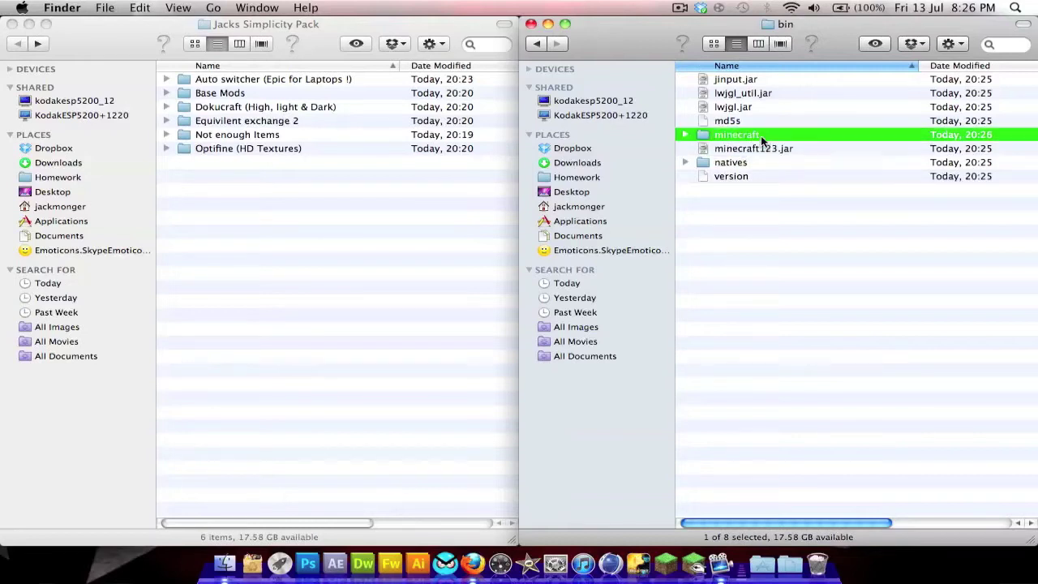
key(Return)
key(Right)
text(.jar)
key(Return)
click(642, 211)
Inside the minecraft.jar folder, arrange by Kind and move META-INF to the Trash
double_click(818, 138)
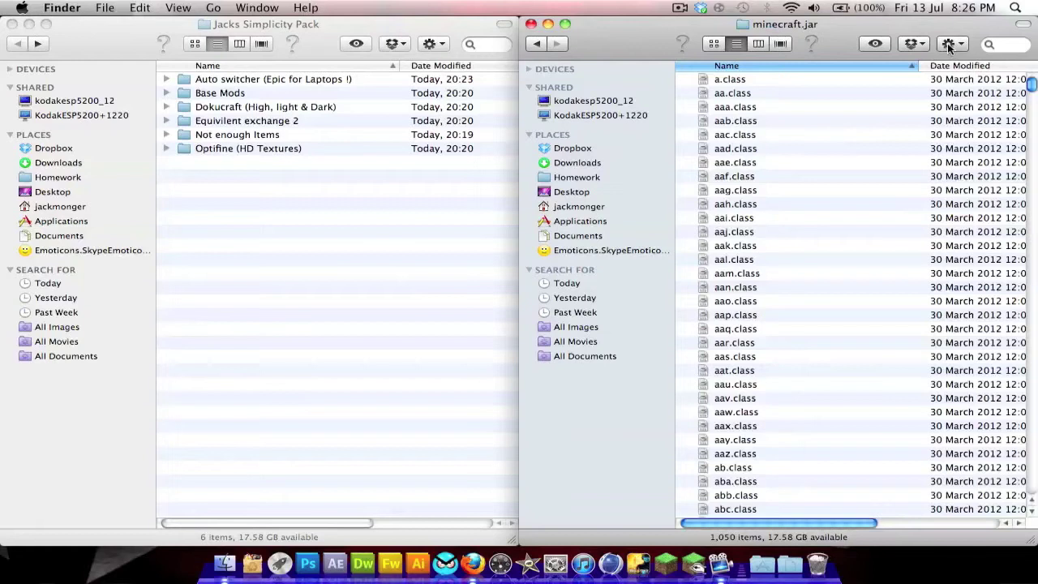
click(949, 45)
mouse_move(907, 152)
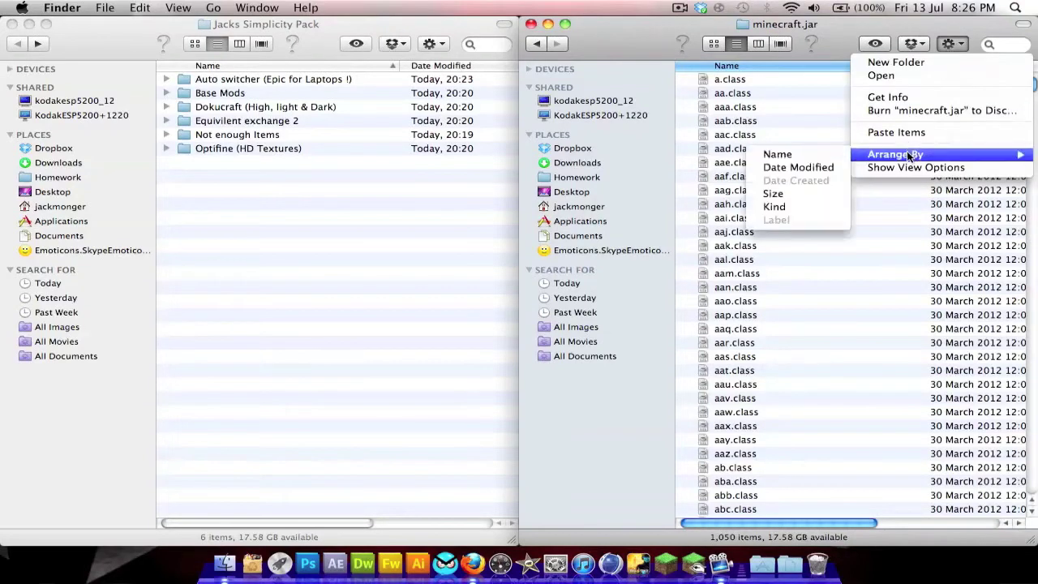
click(772, 206)
click(736, 204)
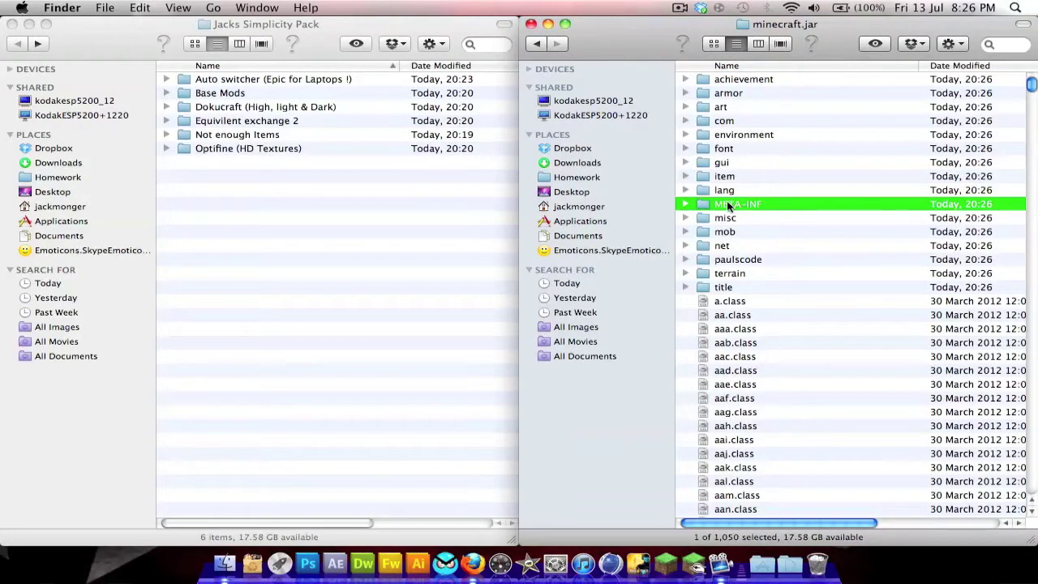
drag(727, 200, 817, 564)
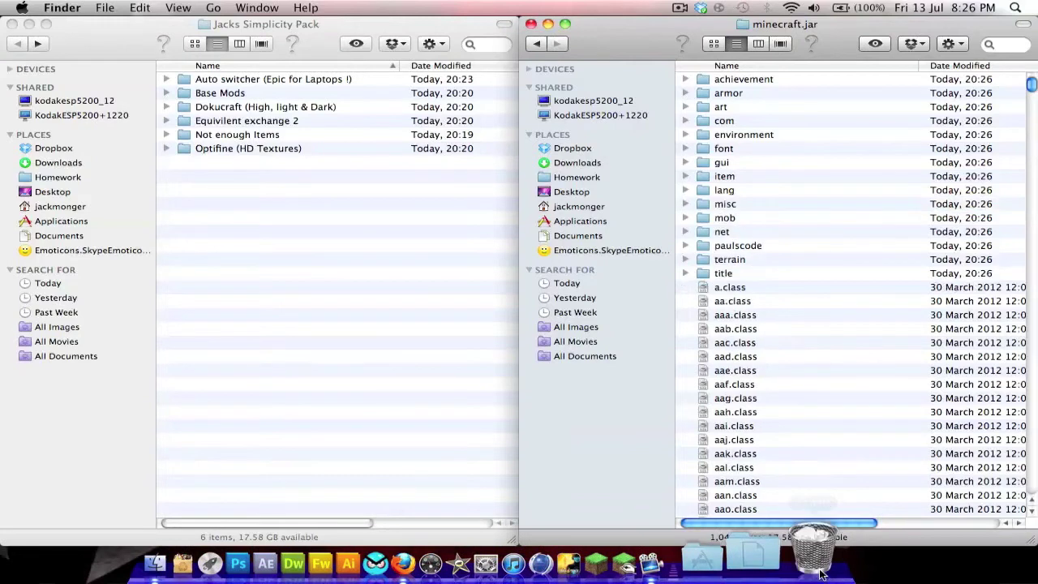
click(362, 265)
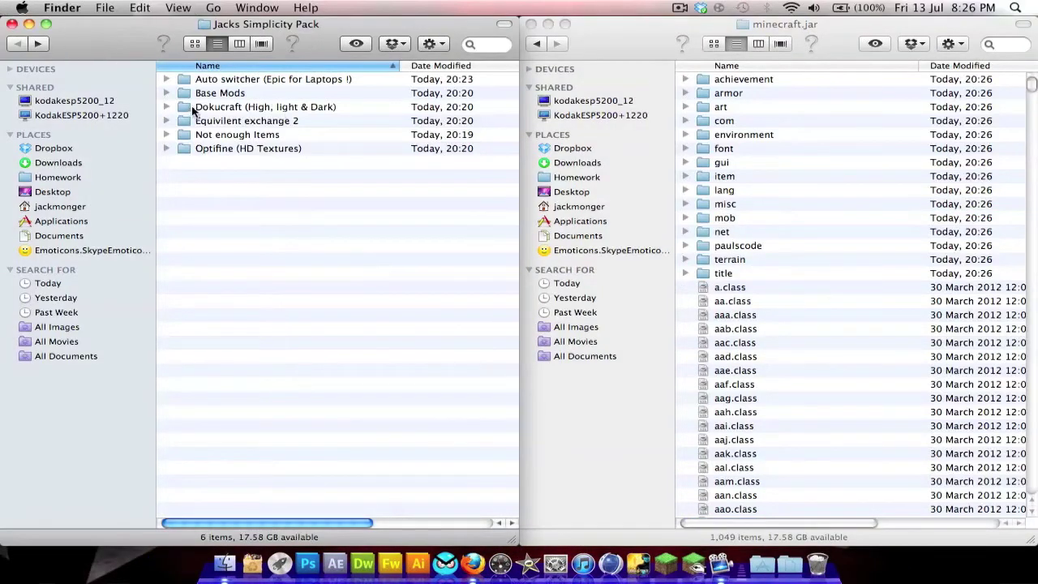
Copy the five ModLoader class files from Base Mods > modloader into minecraft.jar
double_click(246, 94)
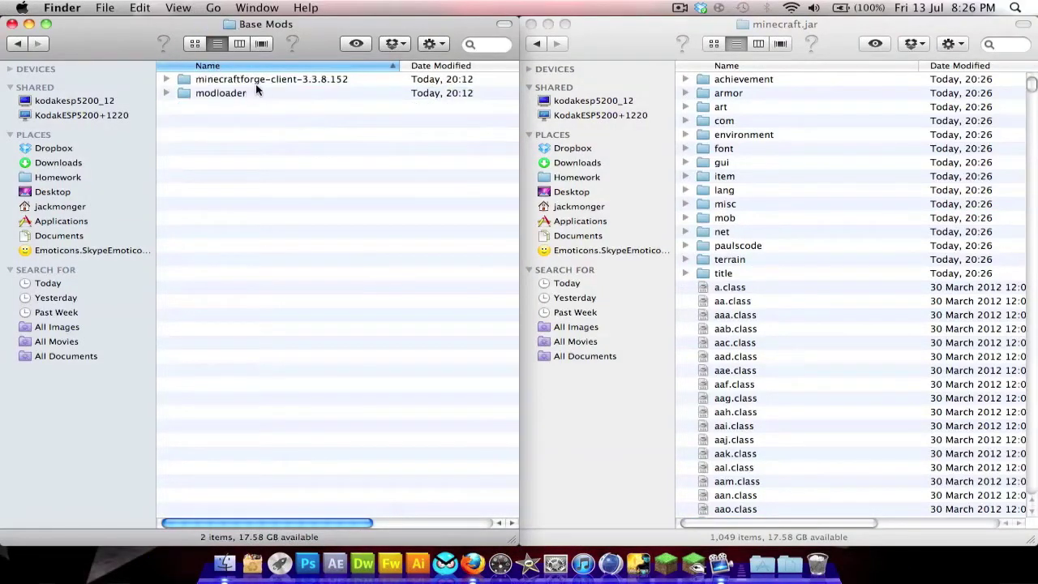
double_click(255, 91)
key(super+a)
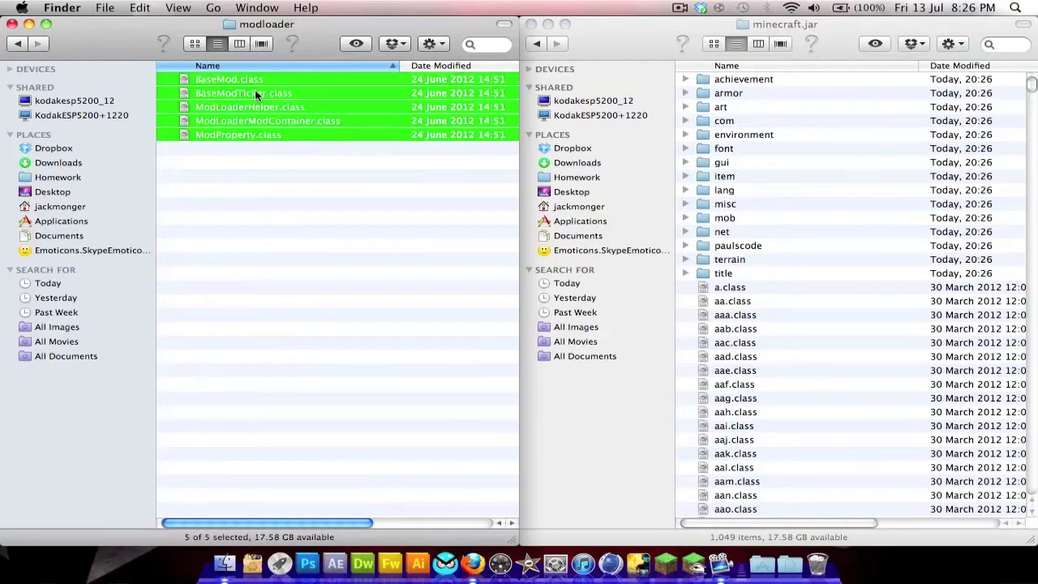
drag(255, 89, 724, 197)
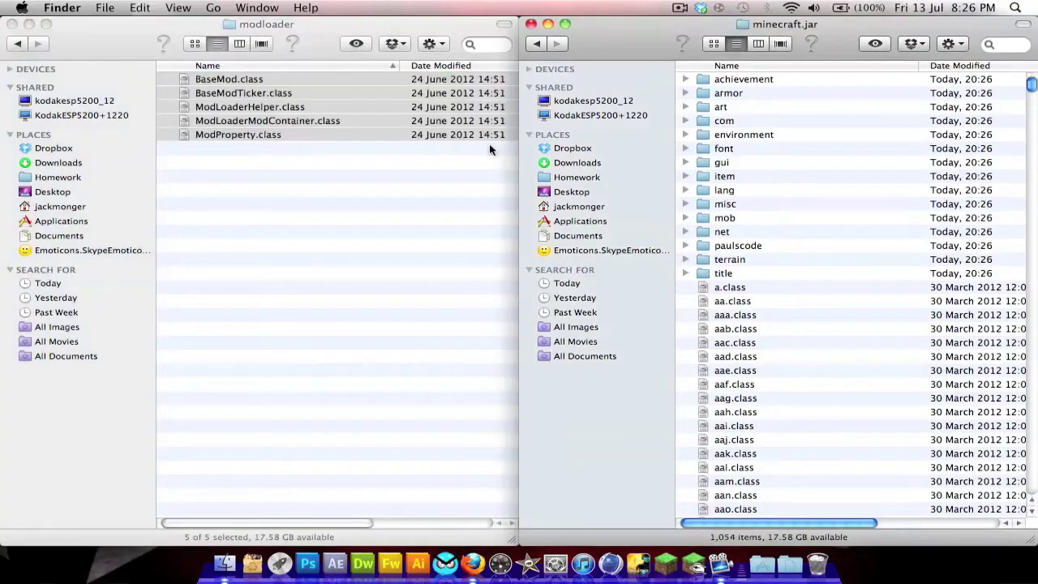
click(90, 47)
click(15, 46)
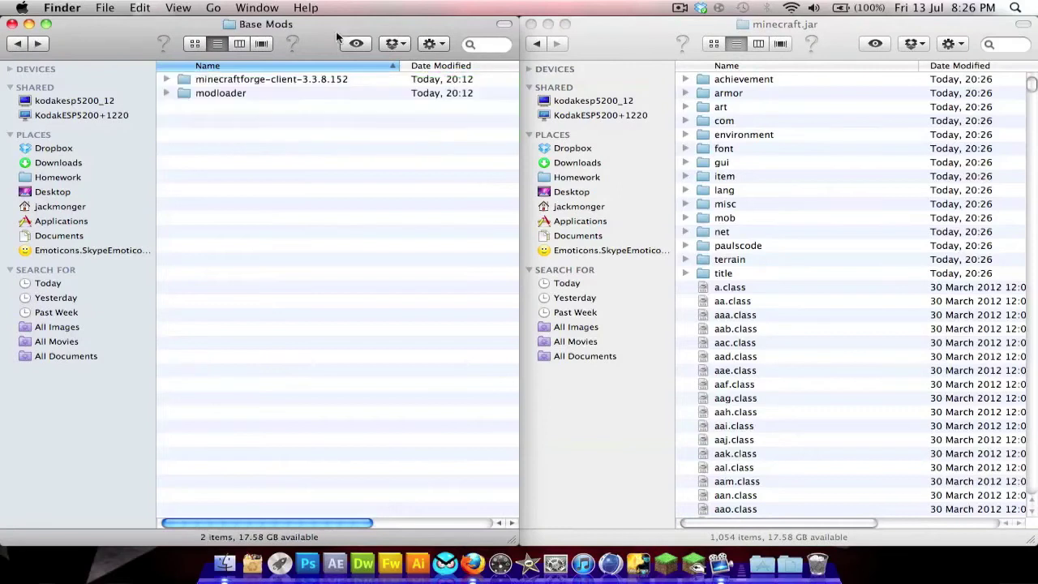
Copy everything except net and paulscode from minecraftforge-client-3.3.8.152 into minecraft.jar, replacing all duplicates
click(228, 78)
double_click(228, 78)
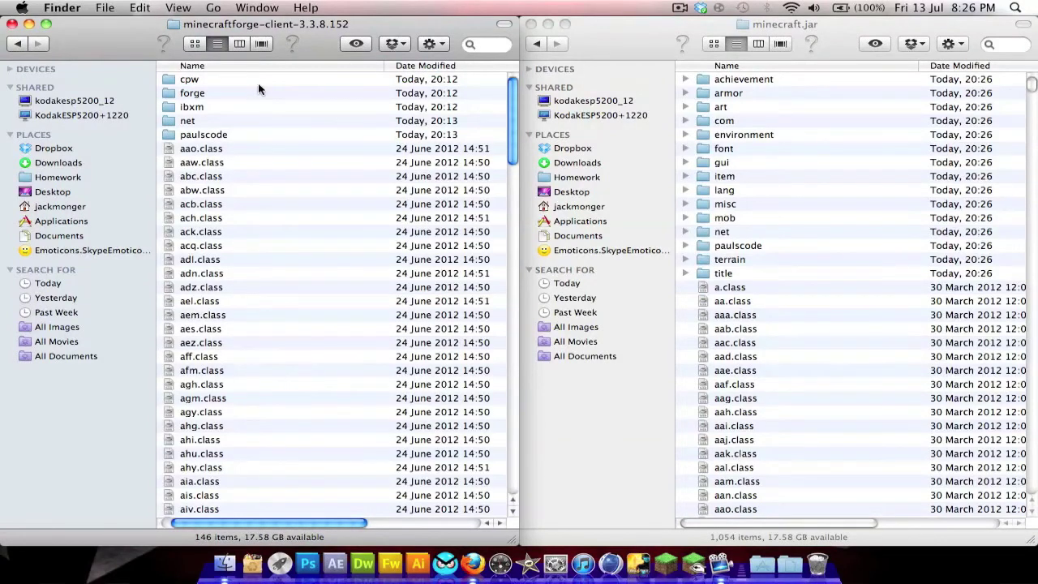
key(super+a)
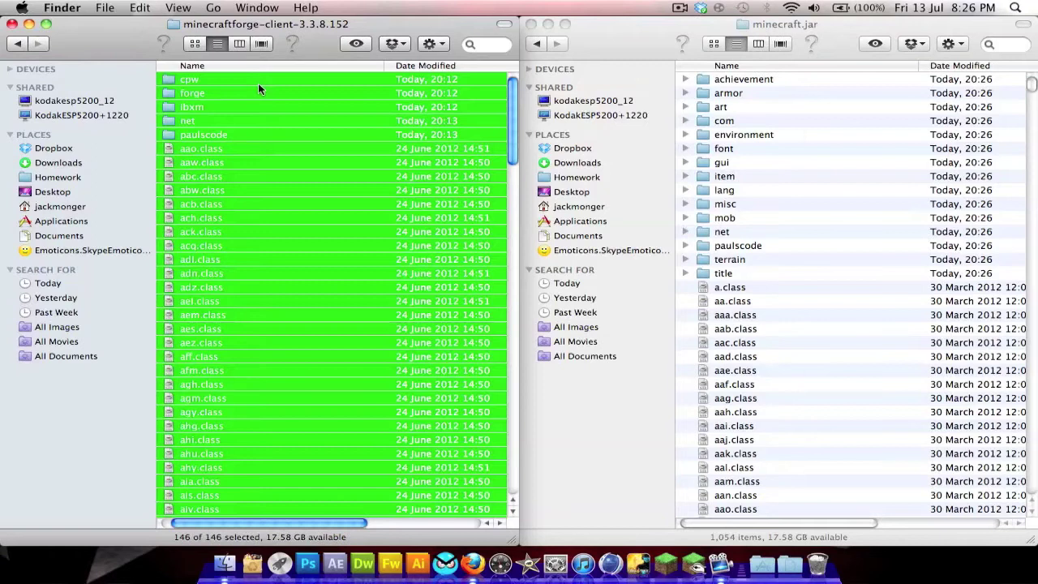
super+click(217, 119)
super+click(220, 134)
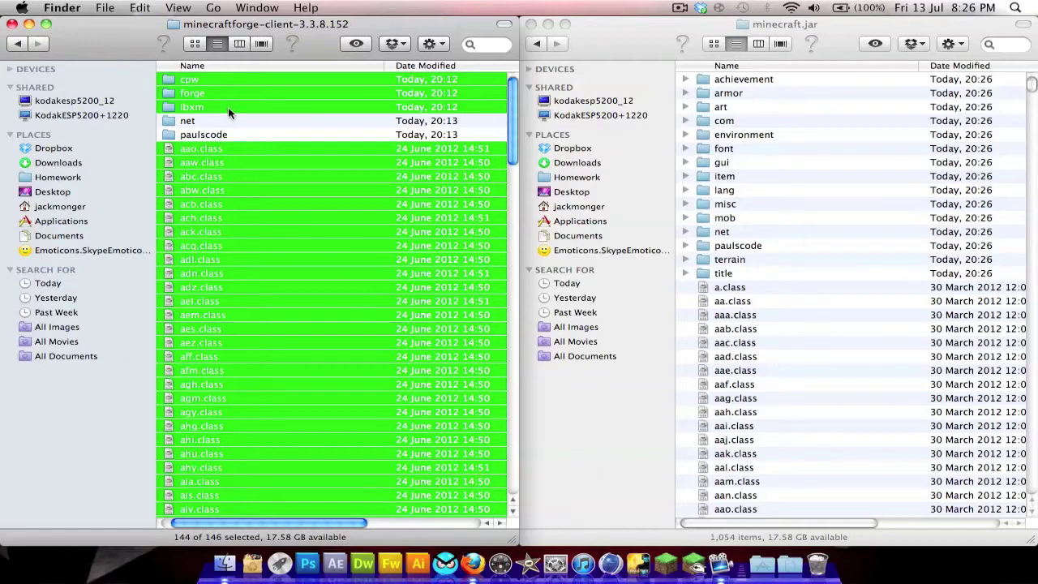
drag(228, 107, 816, 114)
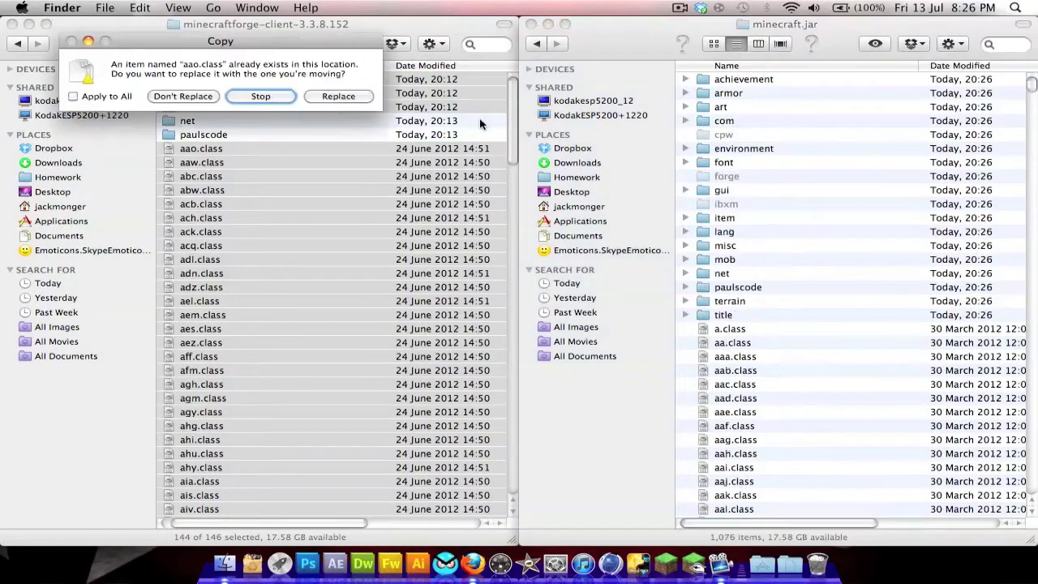
click(73, 96)
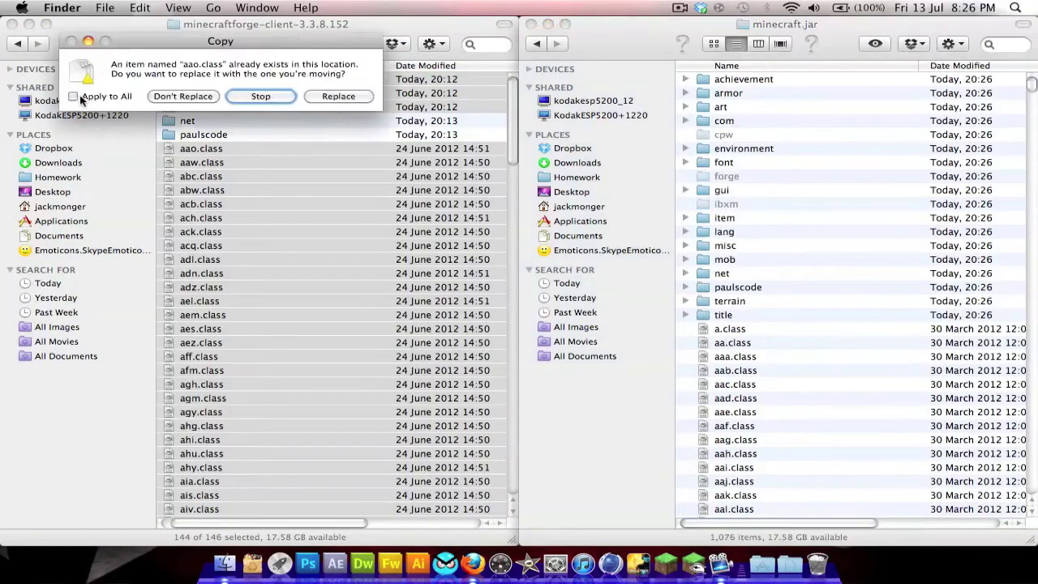
click(337, 97)
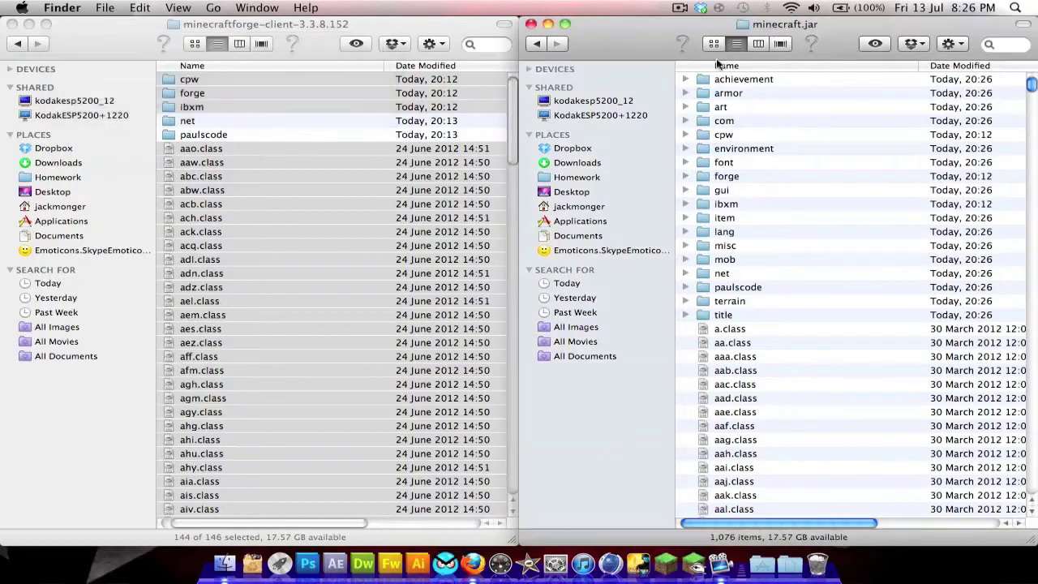
Select minecraft.jar's net folder and open the Forge client's net folder
scroll(738, 71, down, 3)
click(739, 227)
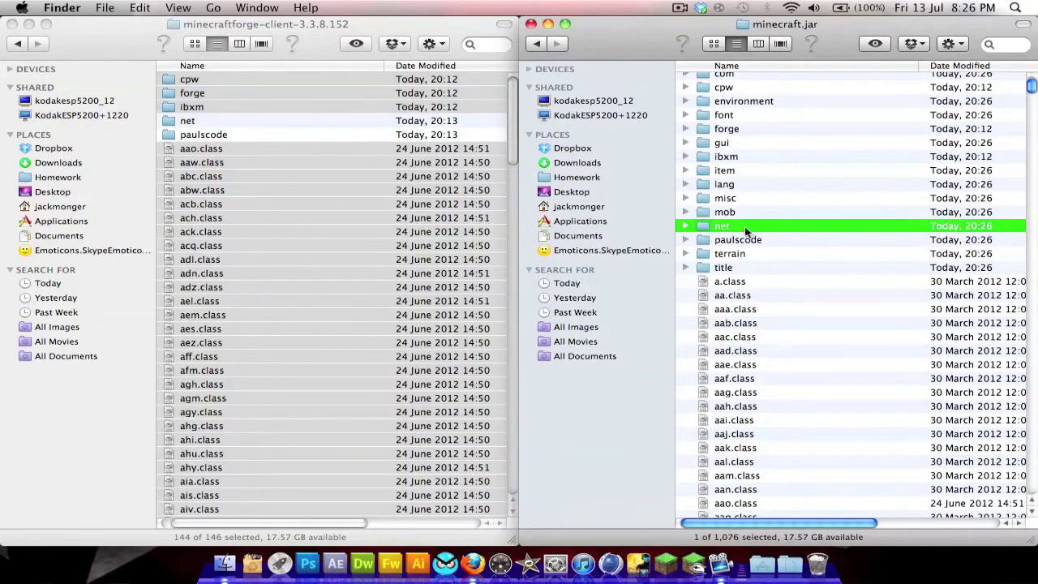
click(337, 122)
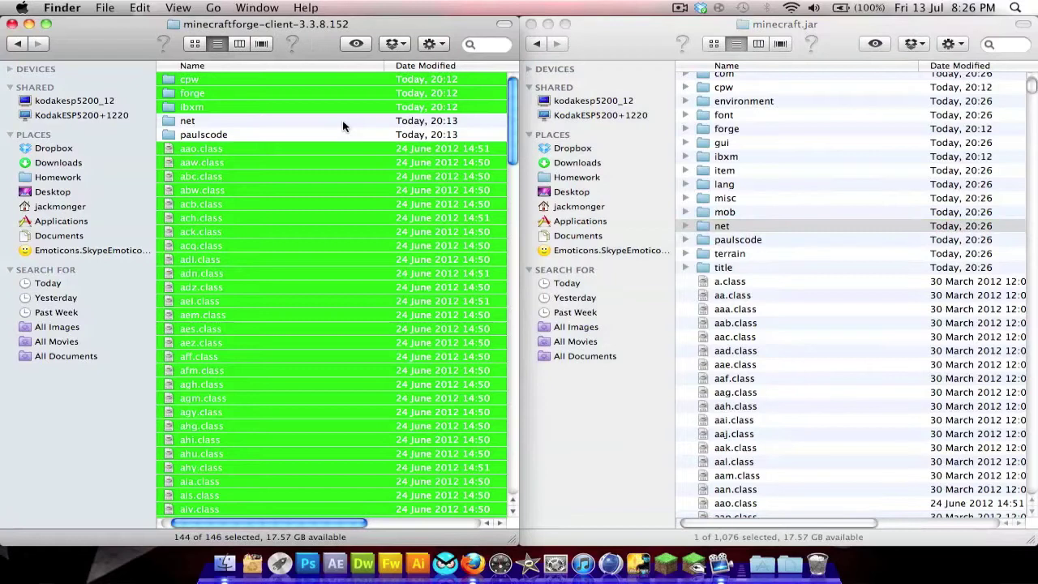
double_click(337, 122)
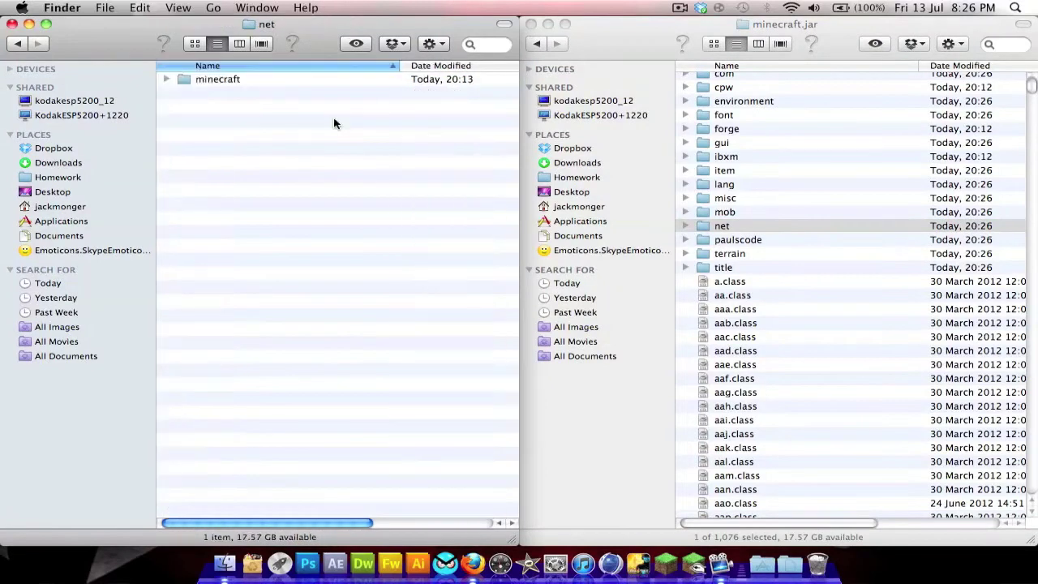
Copy both Forge net/minecraft/client class files into minecraft.jar's client folder, replacing the old ones
double_click(237, 80)
double_click(234, 79)
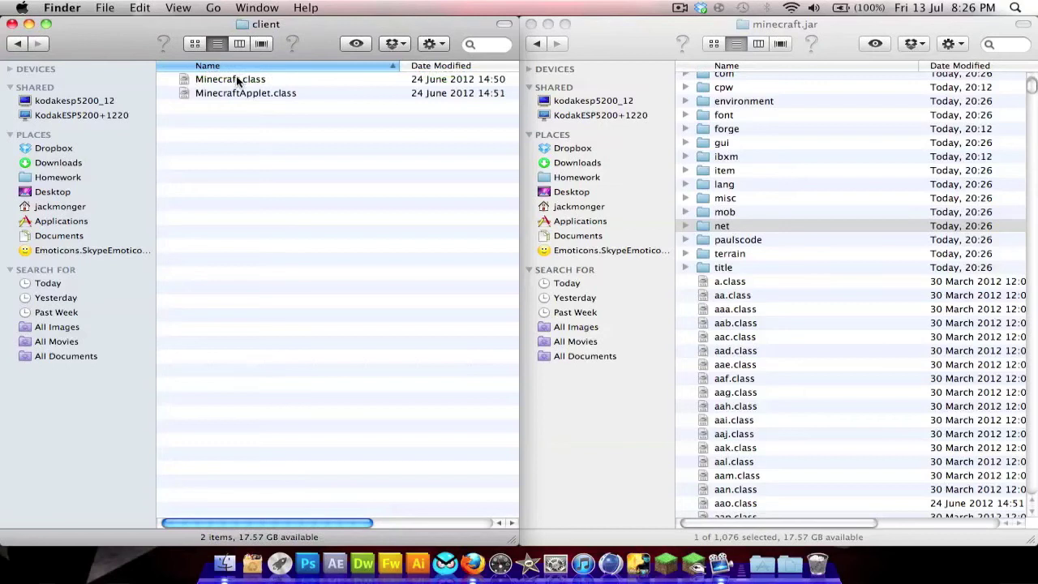
click(744, 228)
double_click(745, 228)
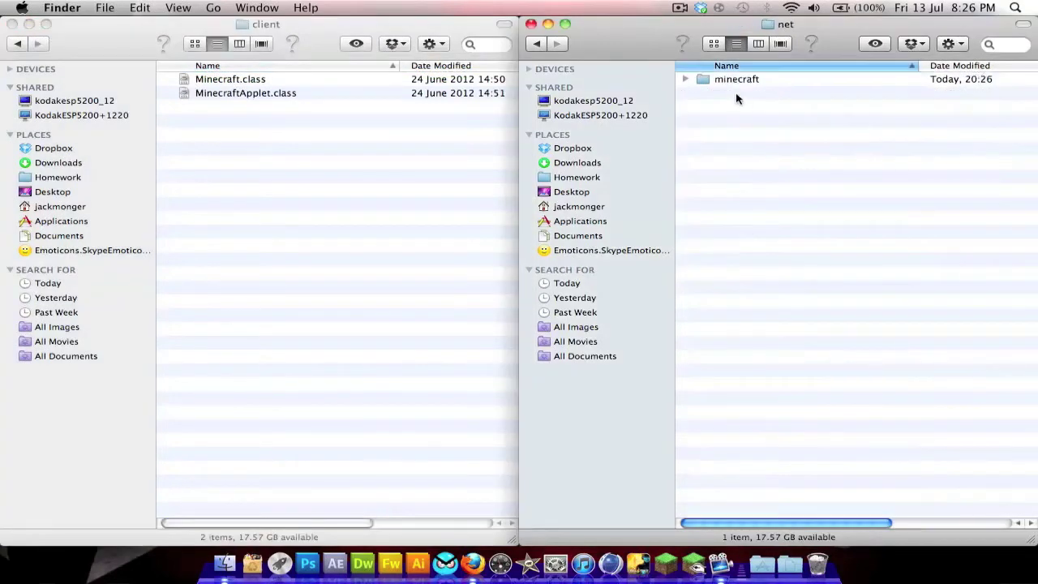
double_click(729, 81)
double_click(732, 79)
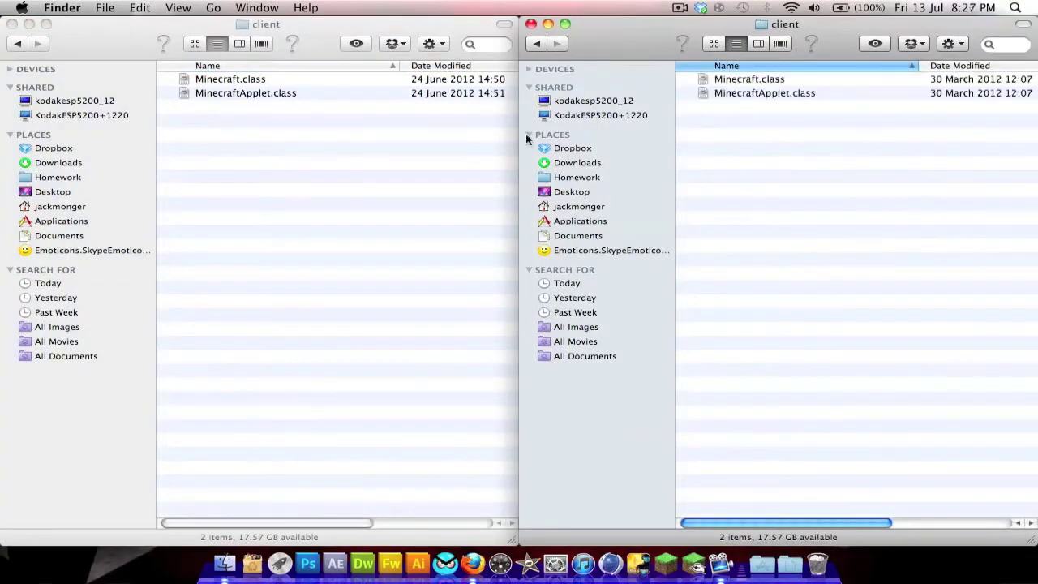
click(370, 200)
key(super+a)
key(super+c)
click(834, 214)
key(super+v)
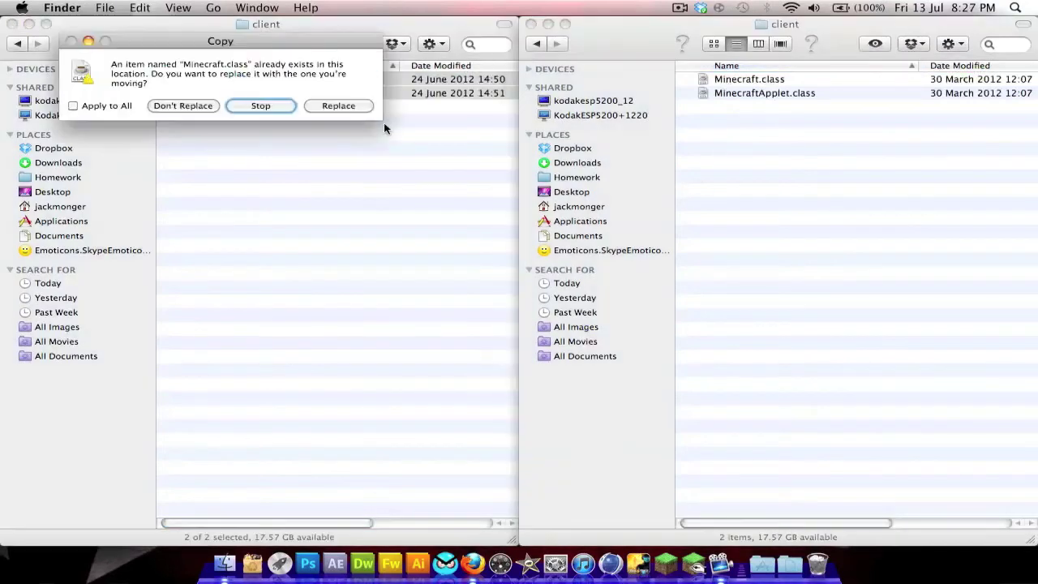
click(336, 104)
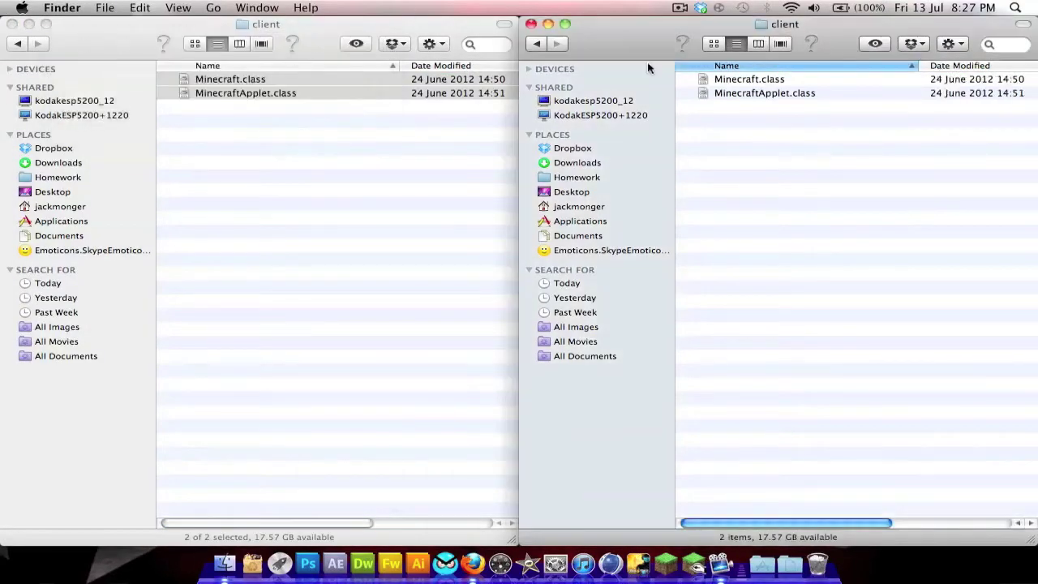
Copy CodecIBXM.class from Forge's paulscode/sound/codecs into minecraft.jar's codecs folder
click(540, 43)
click(18, 43)
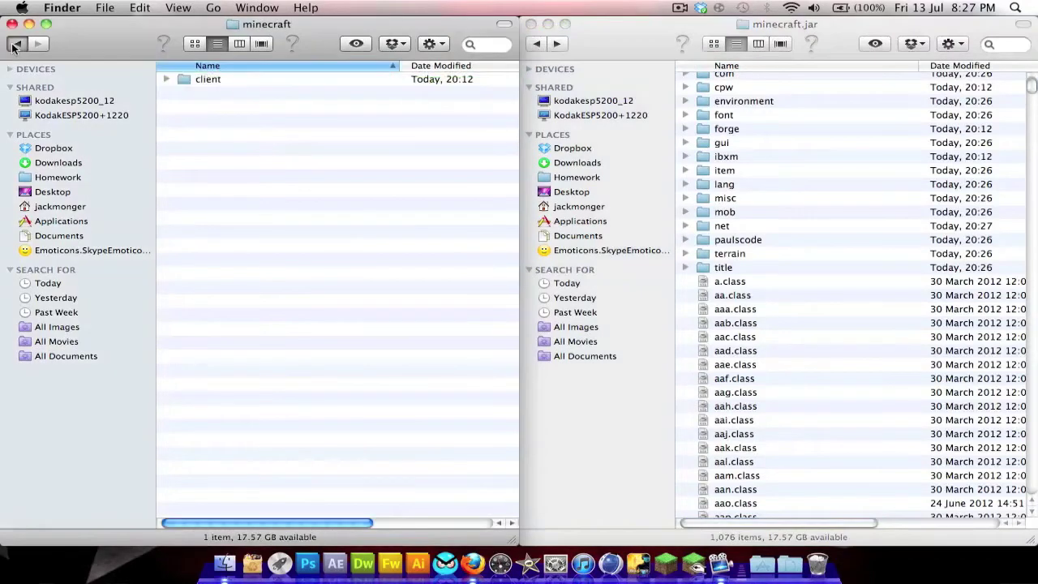
click(18, 43)
double_click(759, 239)
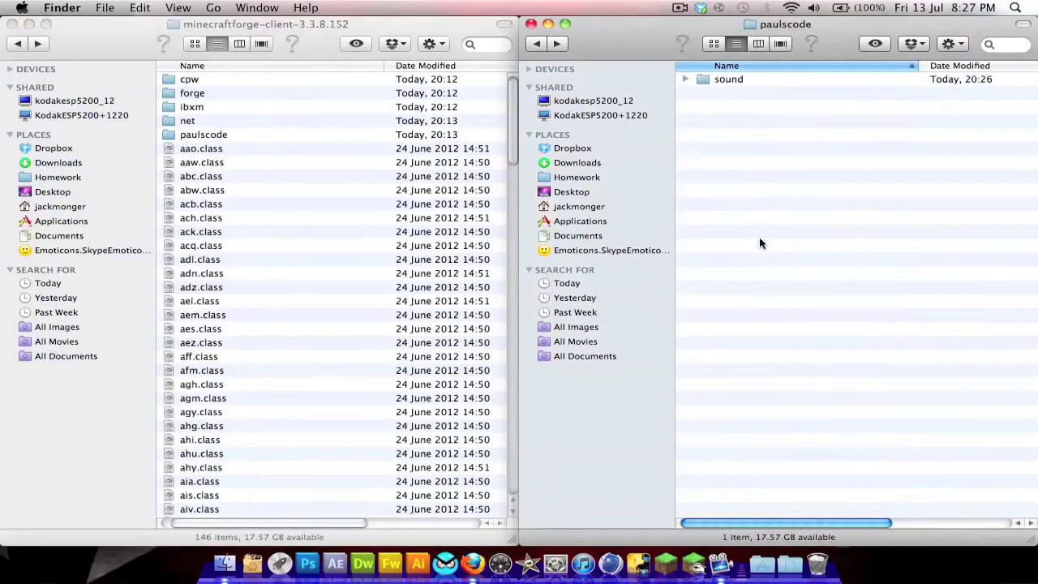
double_click(721, 80)
double_click(204, 134)
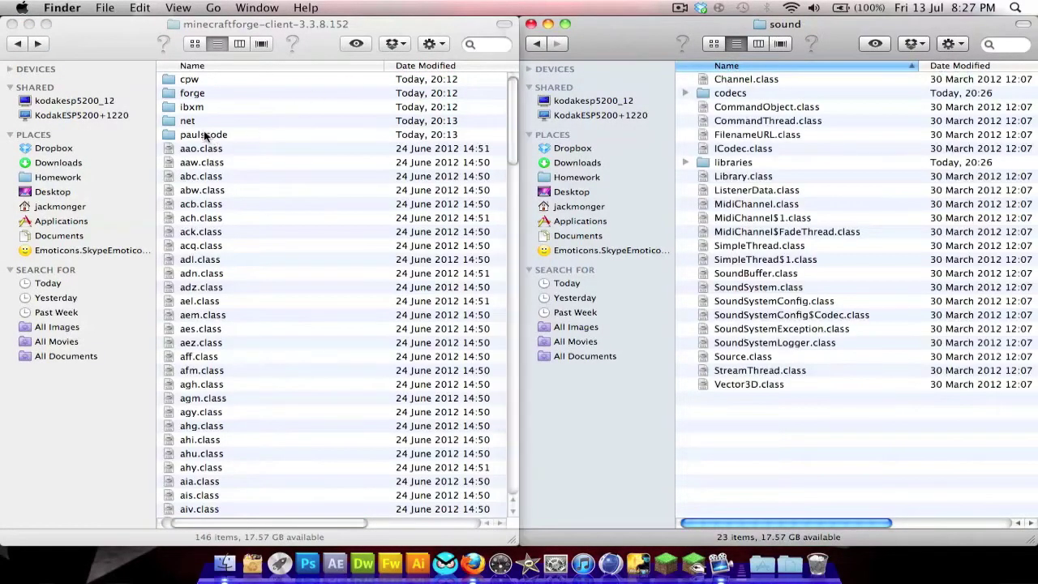
double_click(213, 79)
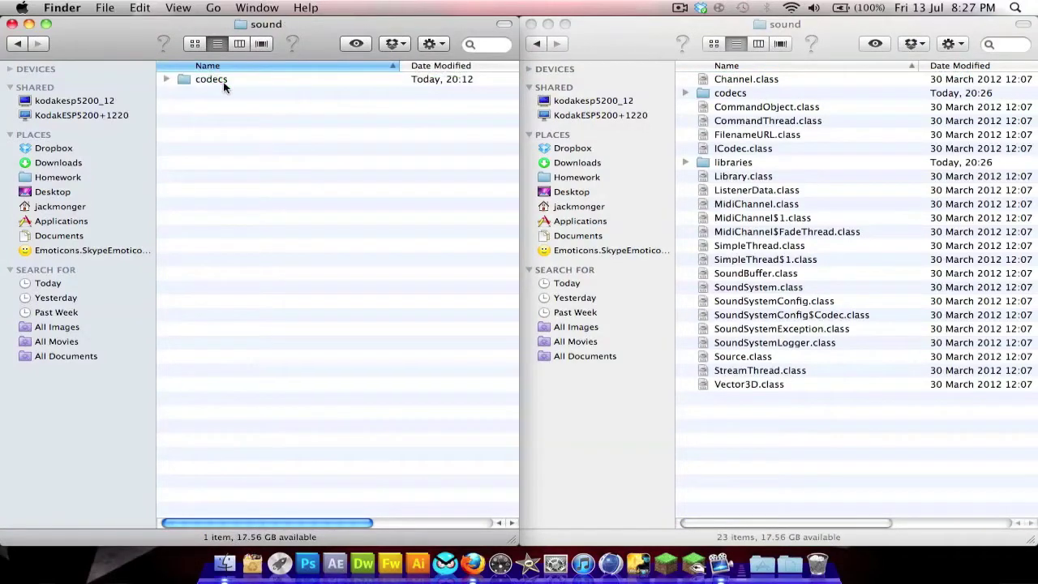
double_click(224, 78)
double_click(745, 94)
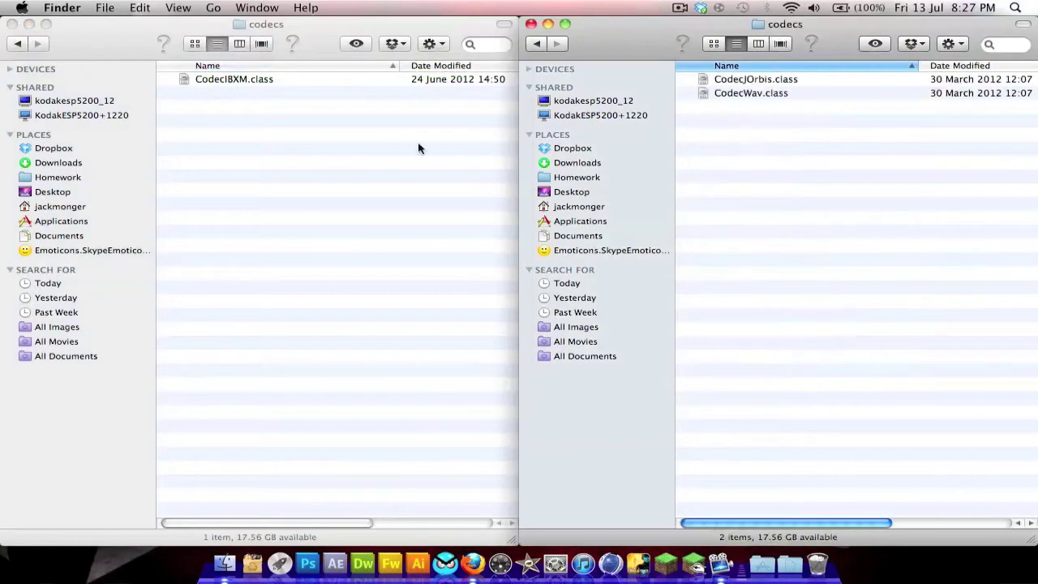
click(343, 167)
key(super+a)
click(735, 182)
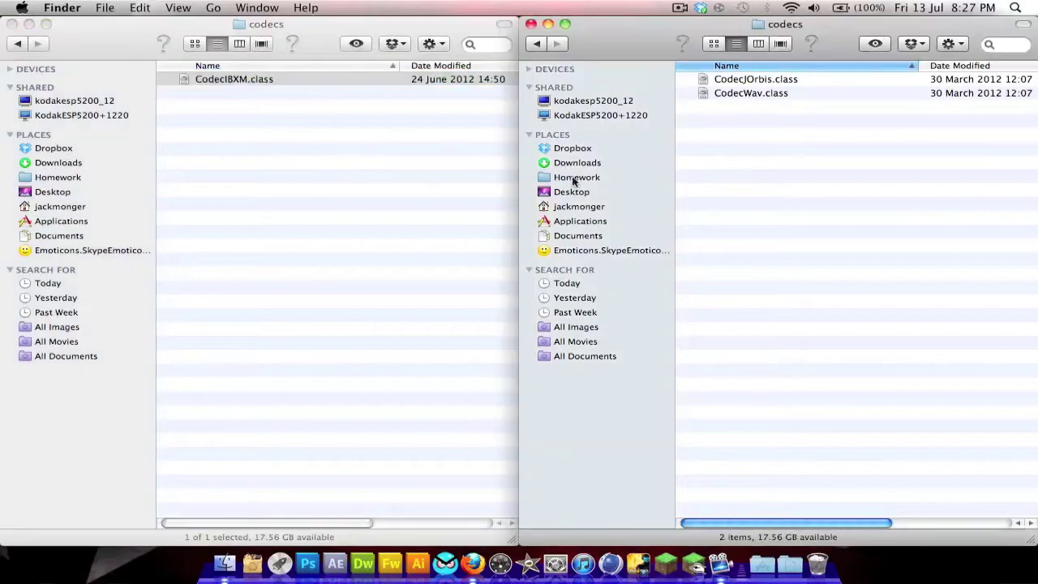
key(super+v)
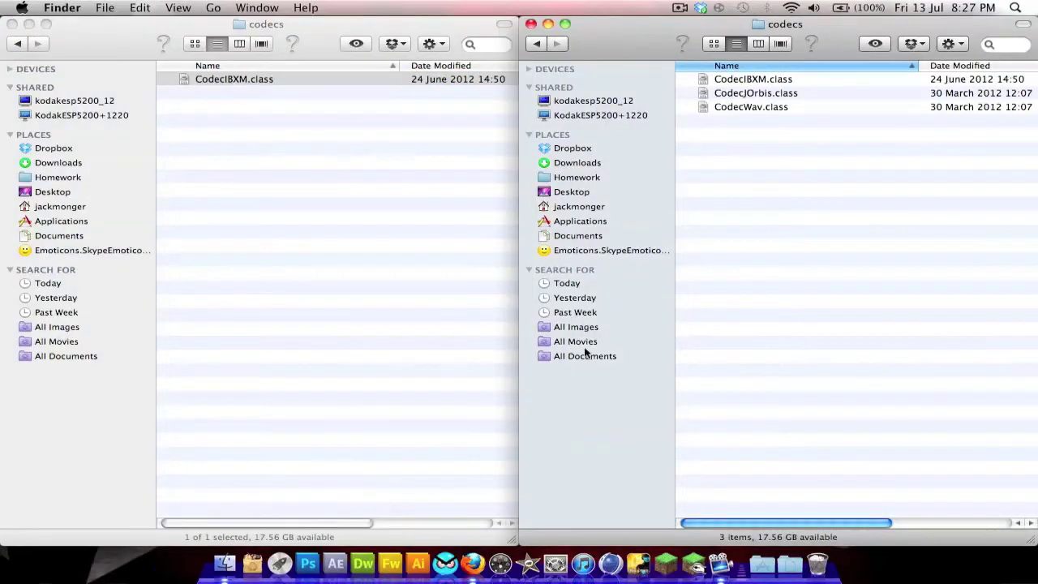
click(670, 547)
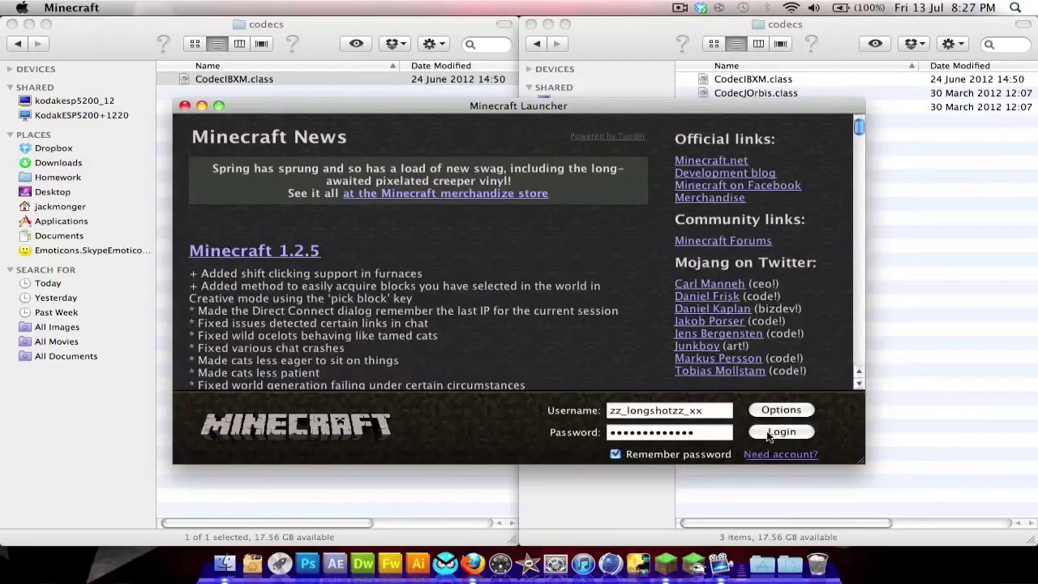
click(770, 433)
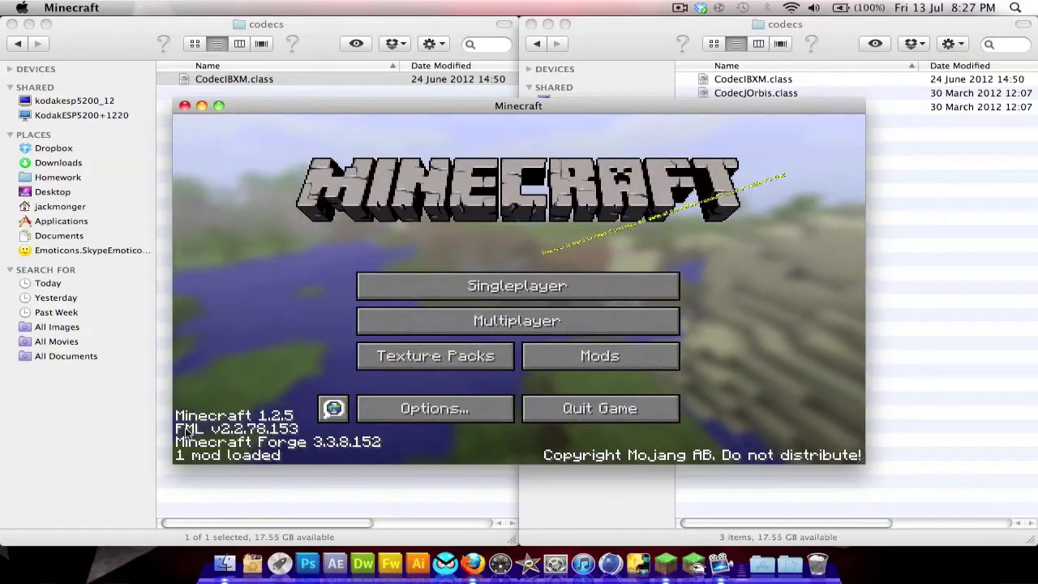
click(600, 408)
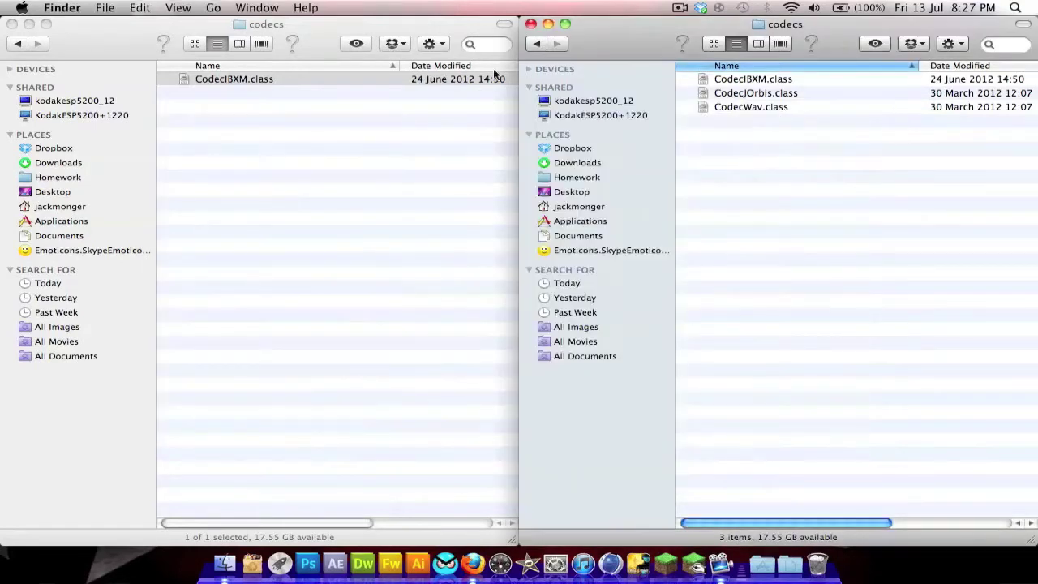
Return the right window to minecraft.jar's top level and the left to the Jacks Simplicity Pack folder
click(540, 43)
click(540, 43)
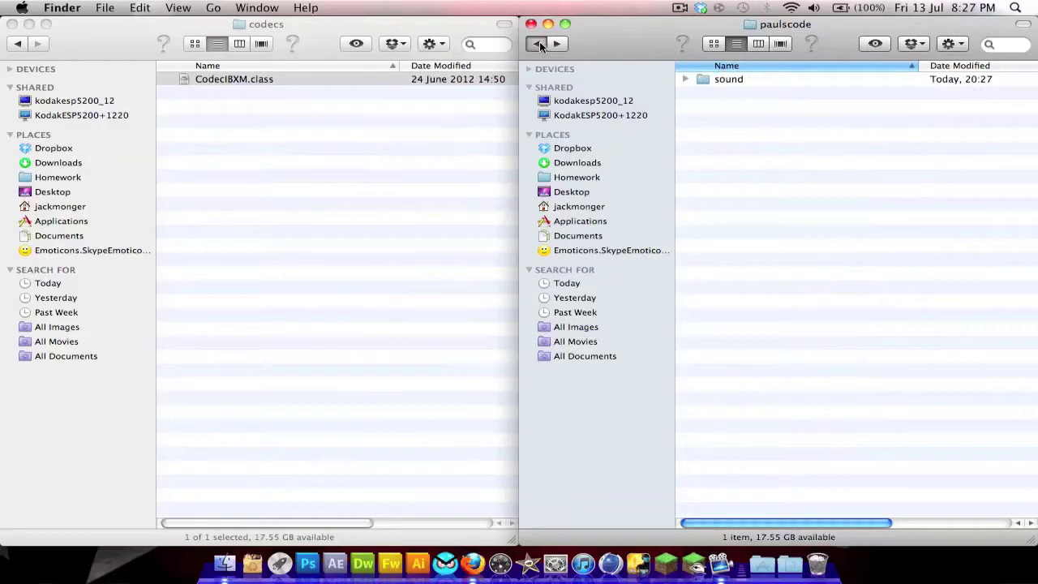
click(539, 43)
click(15, 45)
click(15, 44)
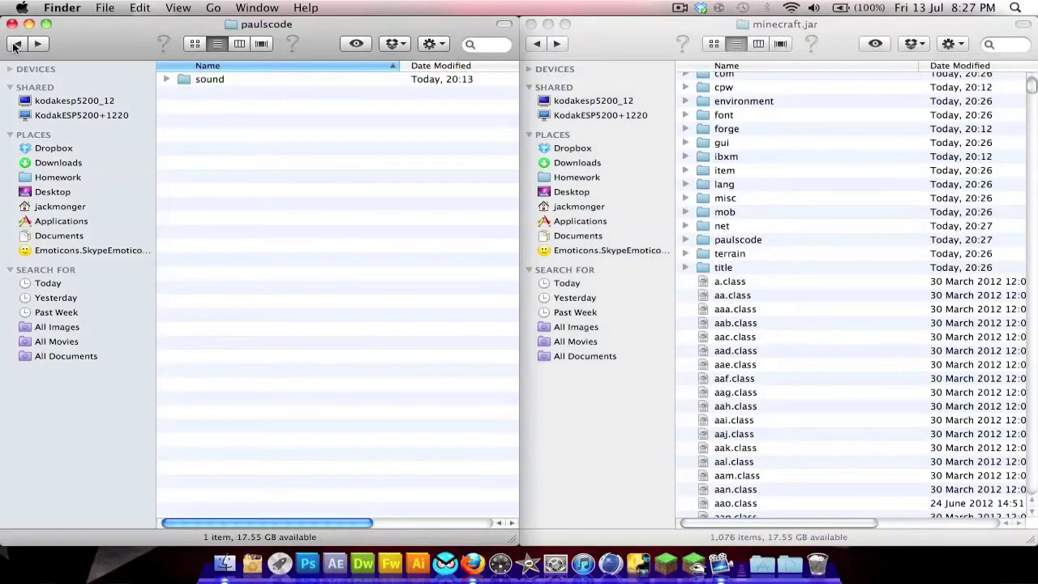
click(15, 44)
click(14, 45)
click(14, 45)
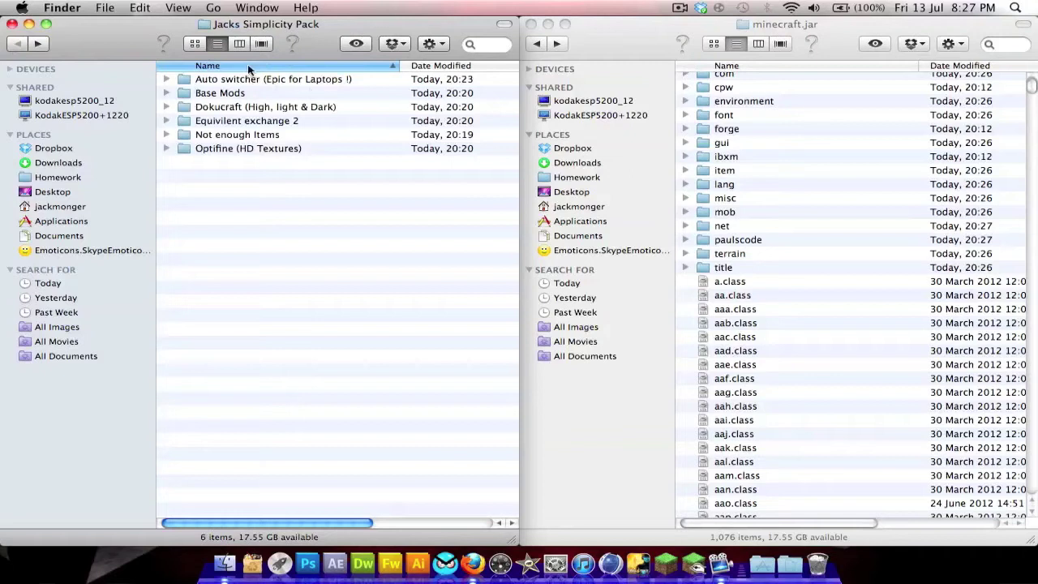
Copy all four CodeChickenCore-Client 0.5.3 items from Not enough Items into minecraft.jar
double_click(281, 135)
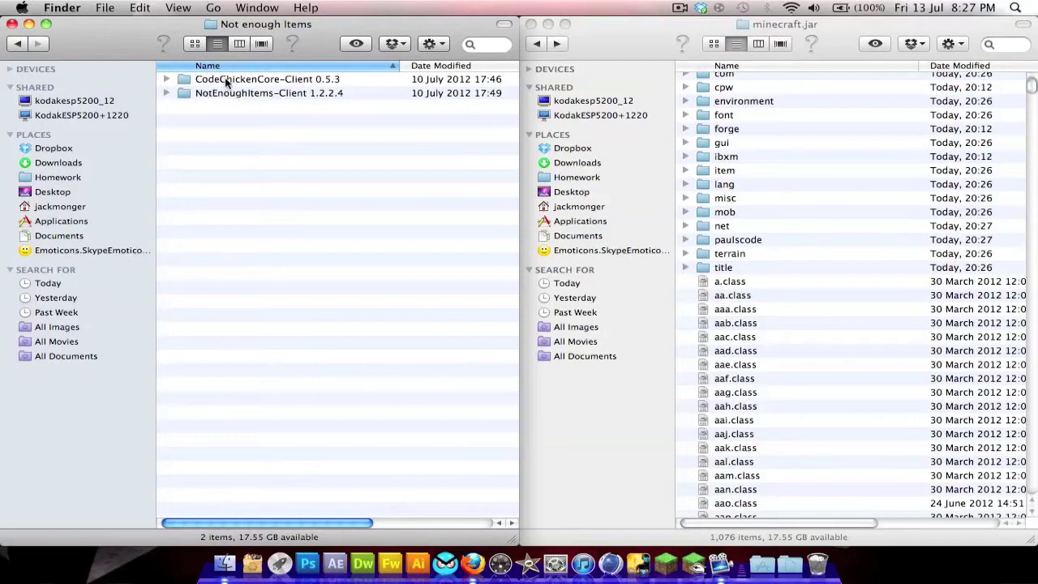
double_click(375, 79)
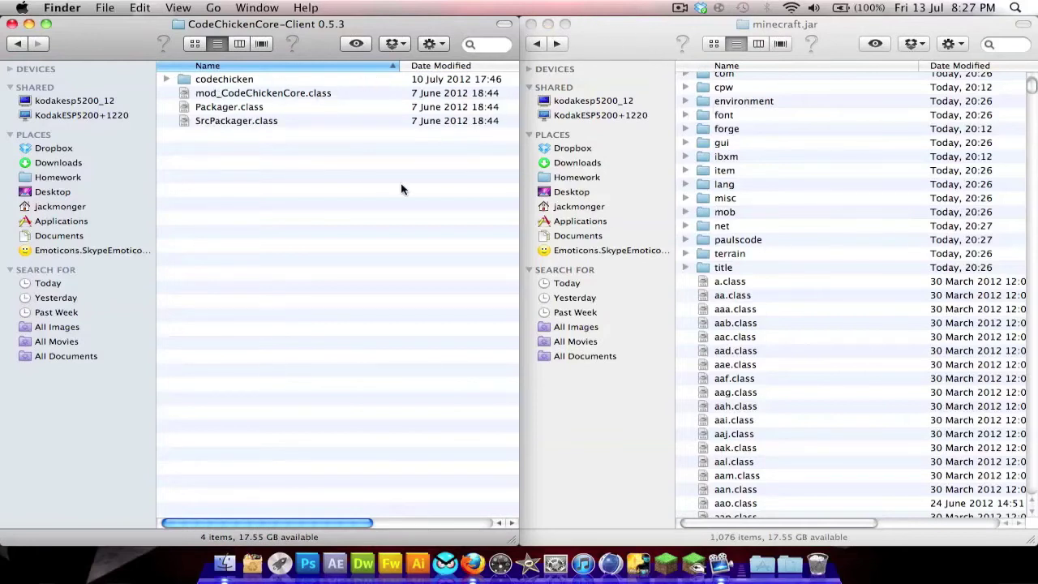
key(super+a)
click(795, 267)
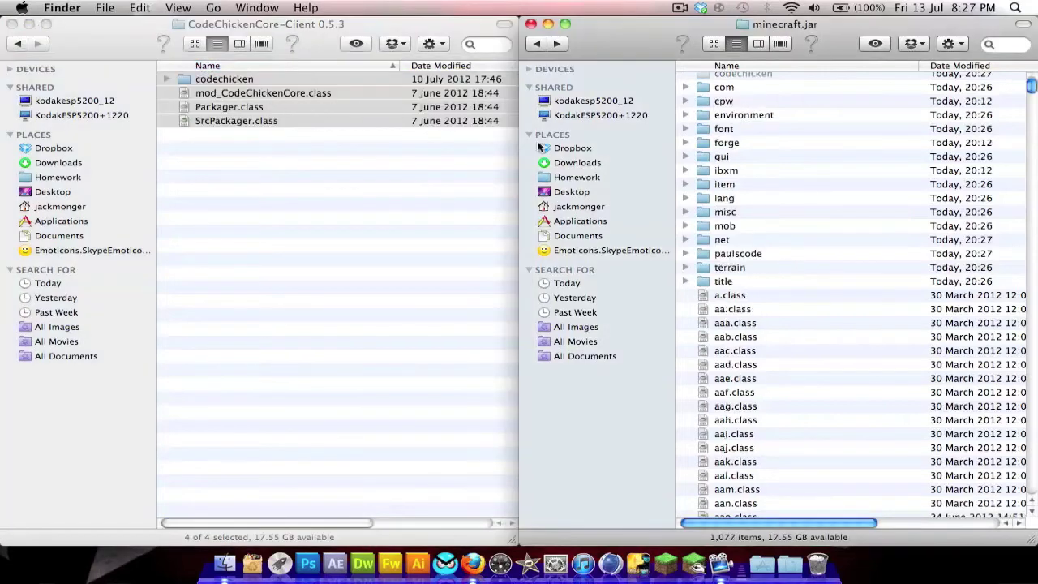
click(20, 44)
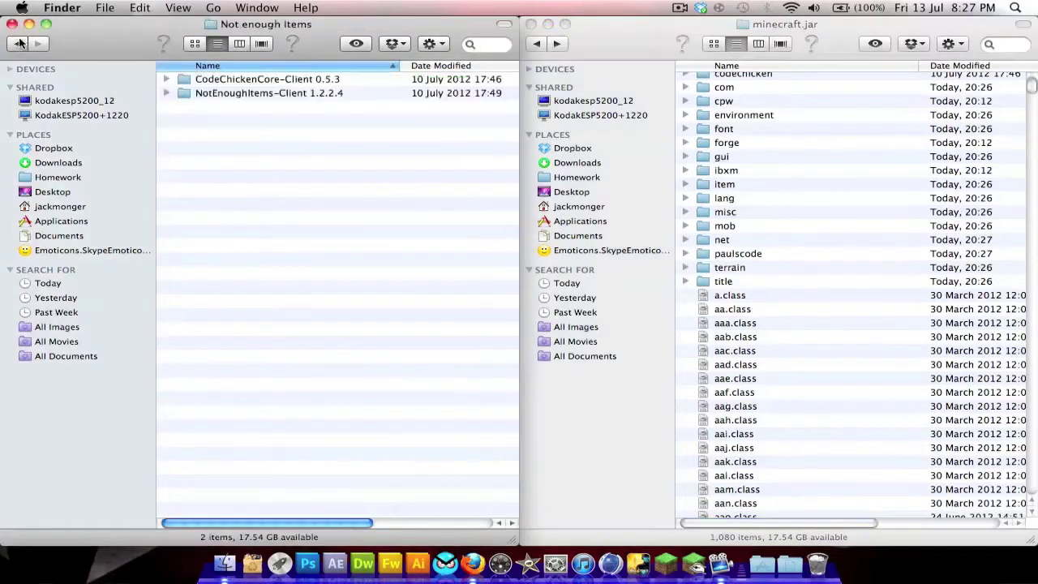
Copy the nei folder from NotEnoughItems-Client 1.2.2.4 into minecraft.jar's codechicken folder beside core
double_click(212, 96)
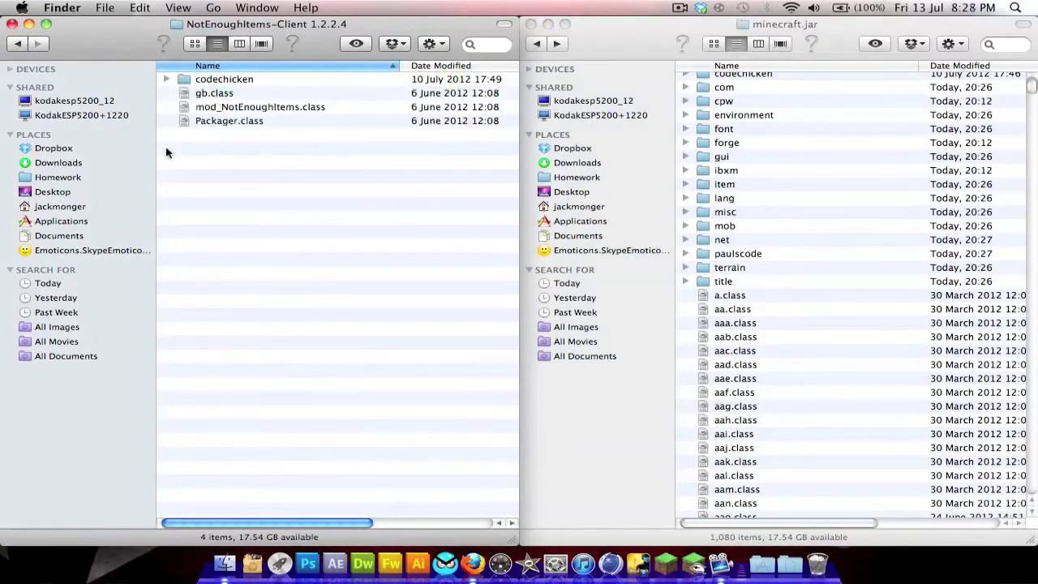
double_click(400, 78)
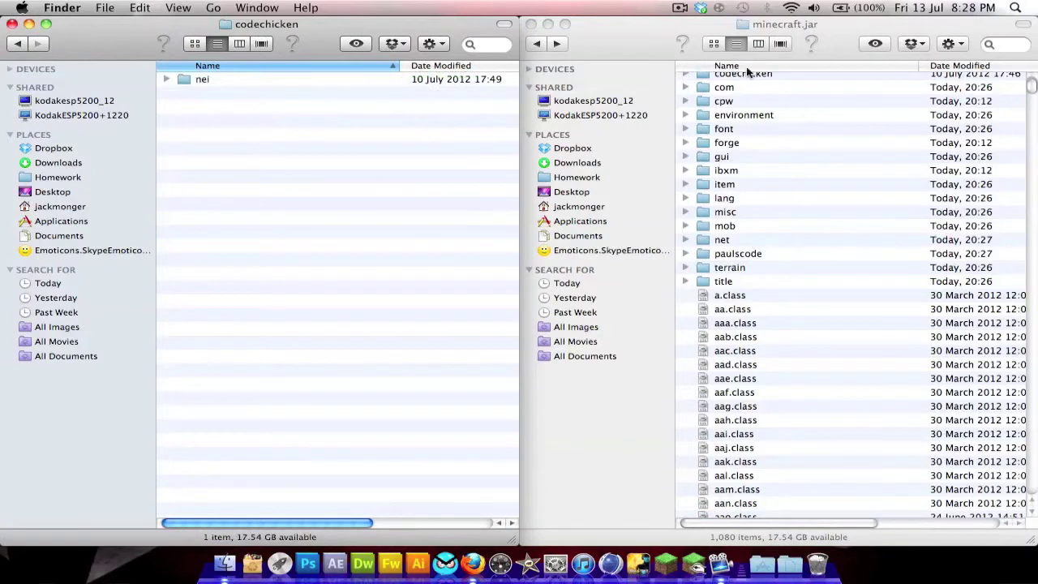
scroll(747, 195, up, 3)
double_click(739, 122)
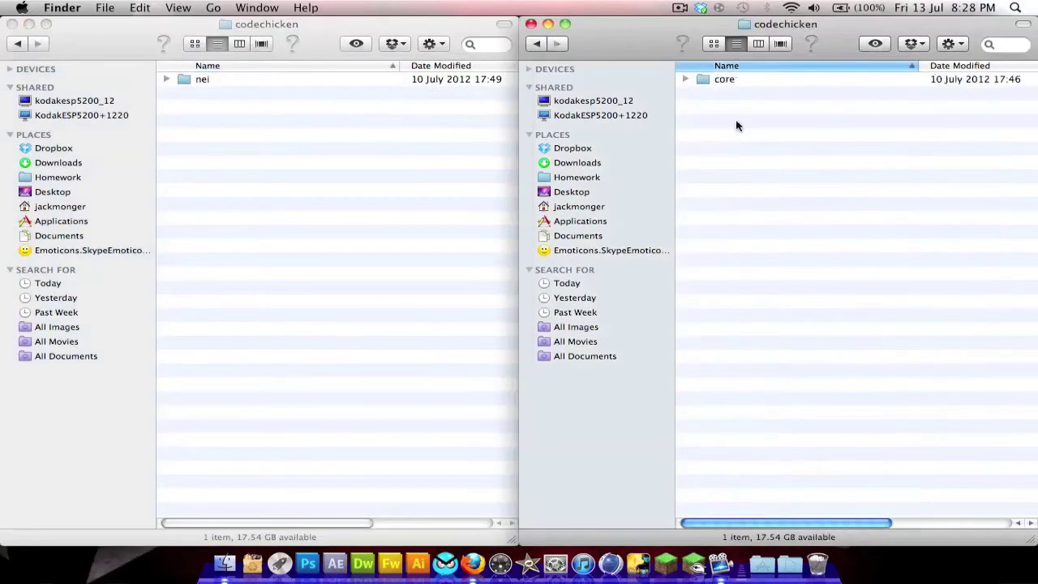
click(313, 212)
key(super+a)
key(super+c)
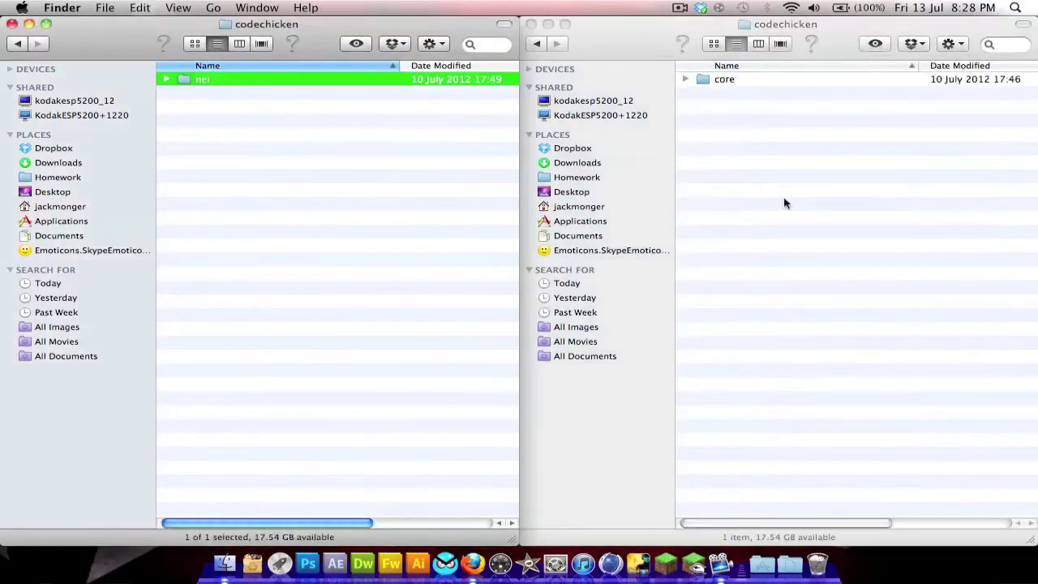
click(830, 209)
key(super+v)
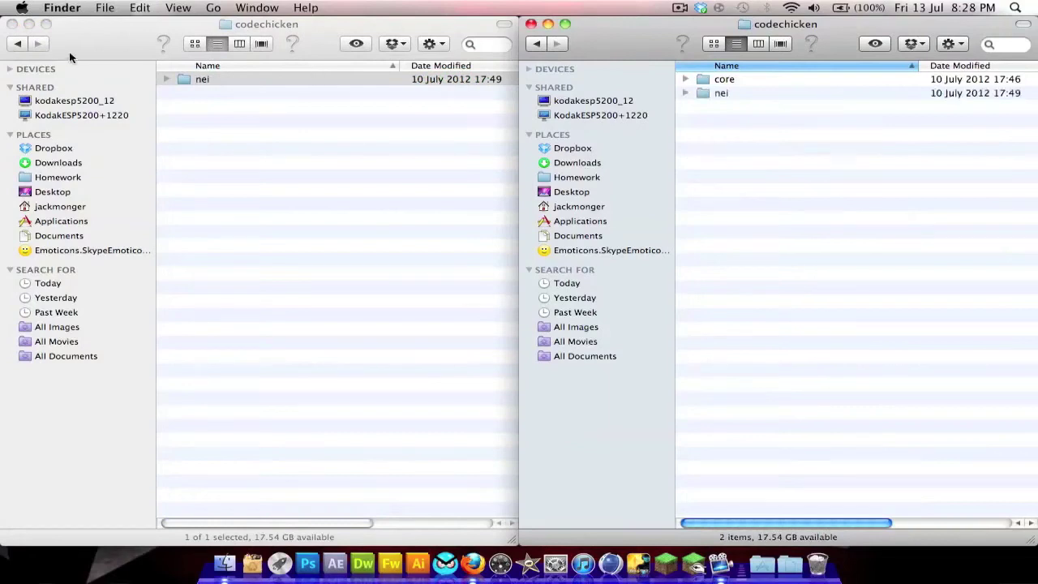
Paste gb.class, mod_NotEnoughItems.class and Packager.class into minecraft.jar, replacing the existing copies
click(18, 44)
drag(261, 186, 227, 99)
click(536, 43)
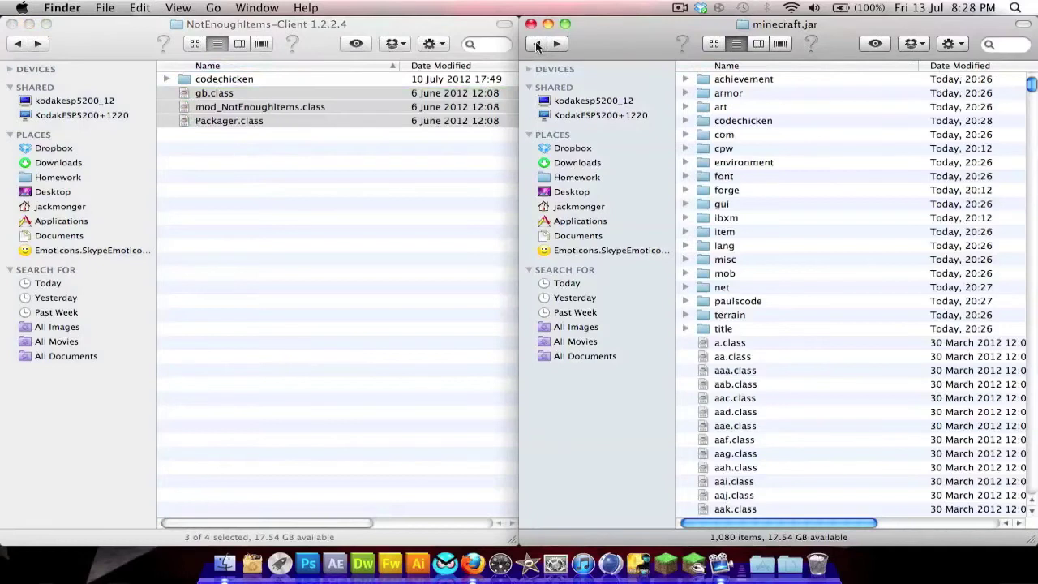
key(super+v)
click(339, 98)
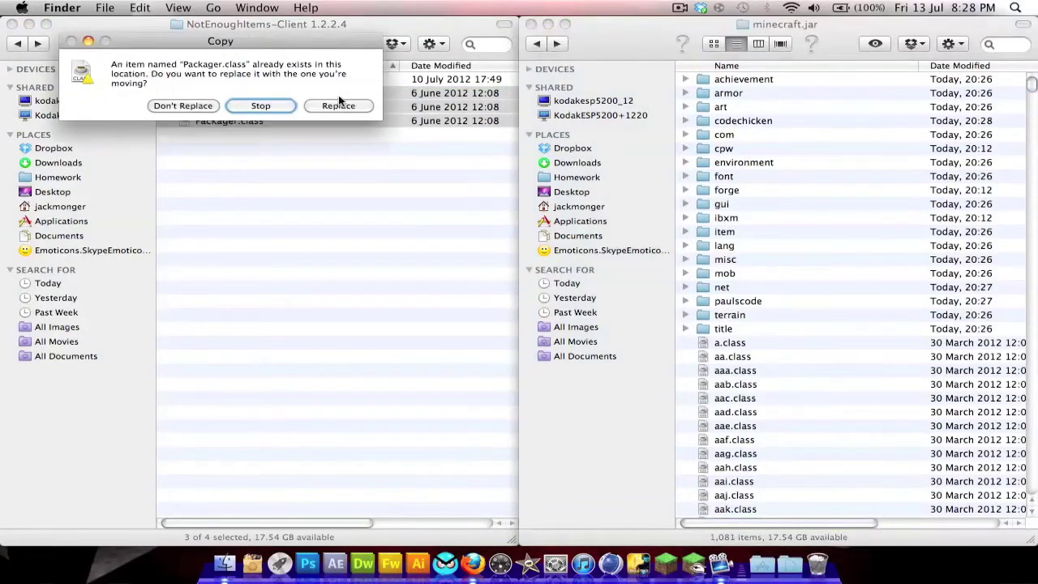
click(341, 102)
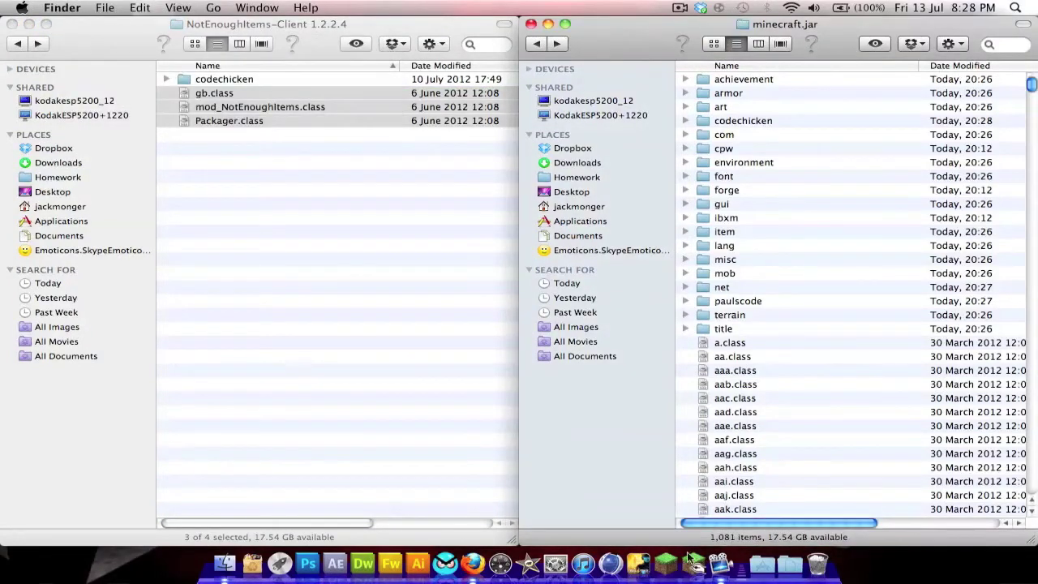
click(665, 562)
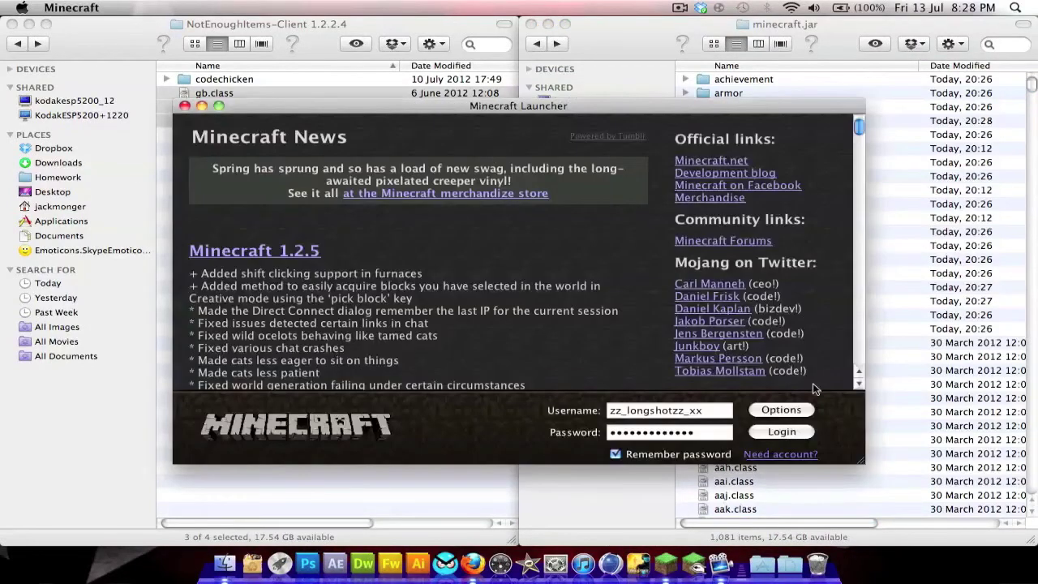
Log in, check NotEnoughItems 1.2.2.4 and CodeChickenCore 0.5.3 in the Mods list, then quit
click(781, 434)
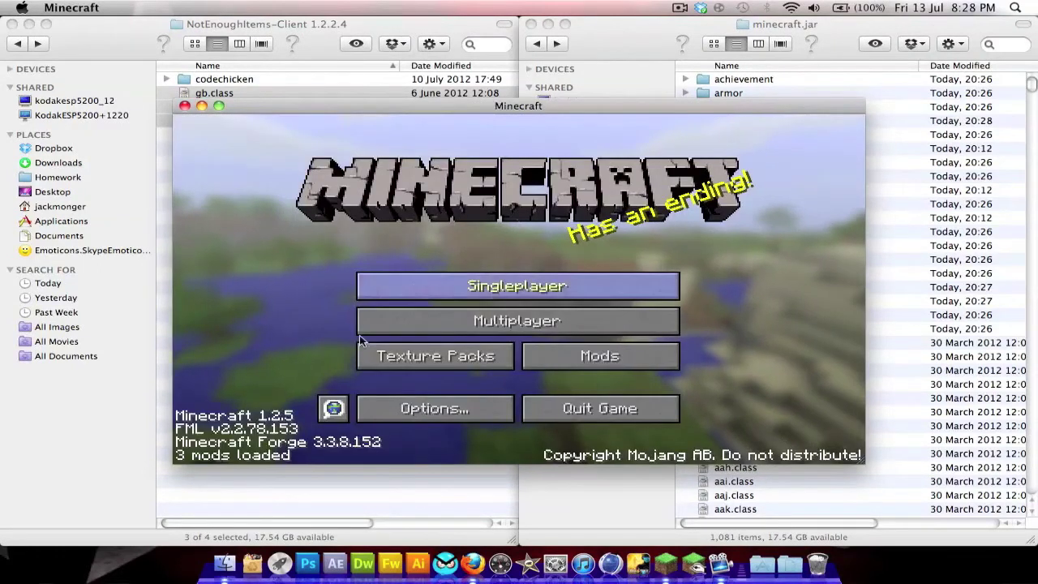
click(584, 357)
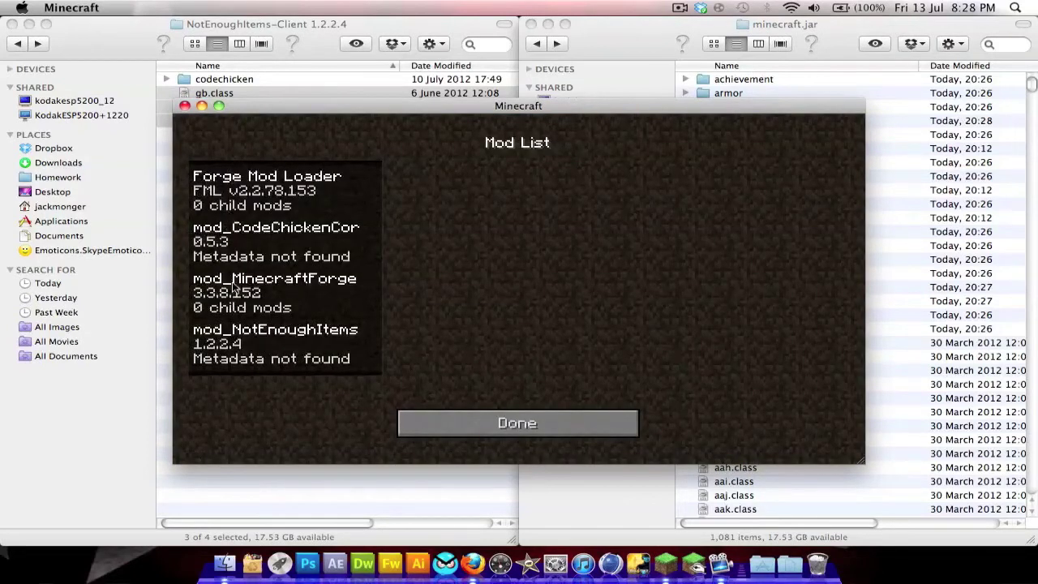
click(503, 429)
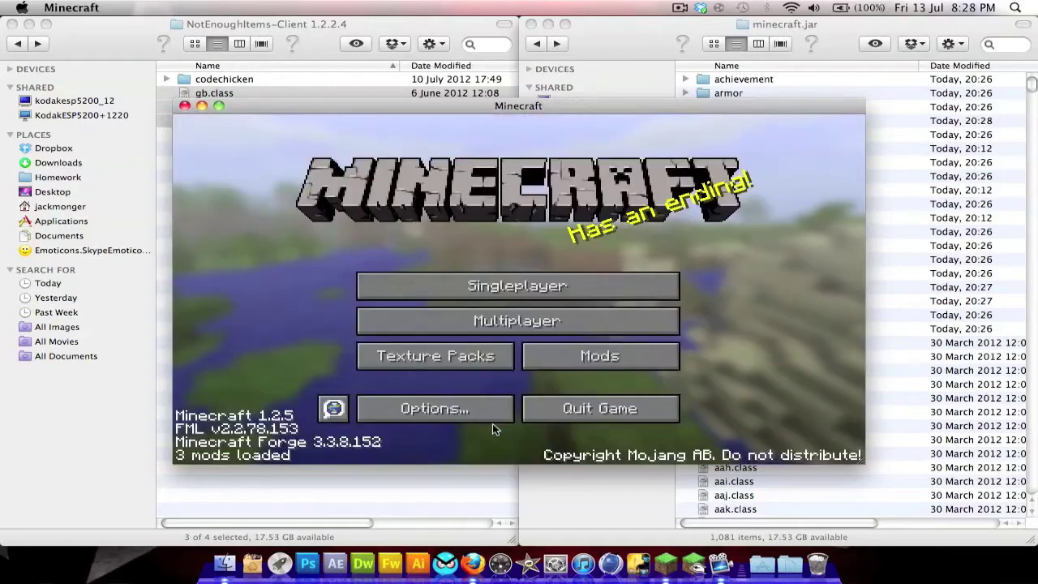
click(599, 414)
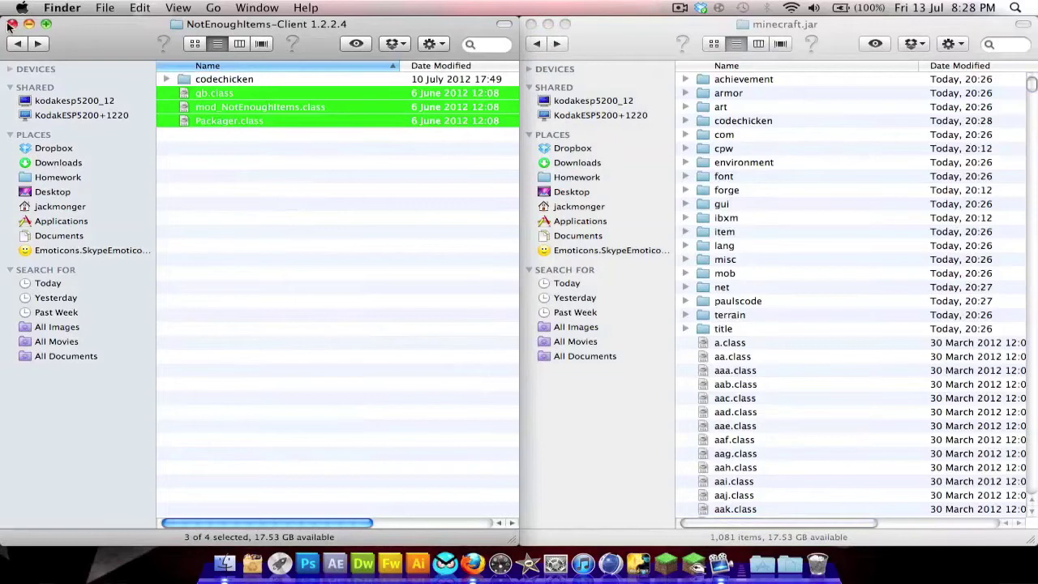
Open the AutoSwitchMod-v2.0.1-mc1.2.5 folder under Auto switcher in Jacks Simplicity Pack
click(18, 43)
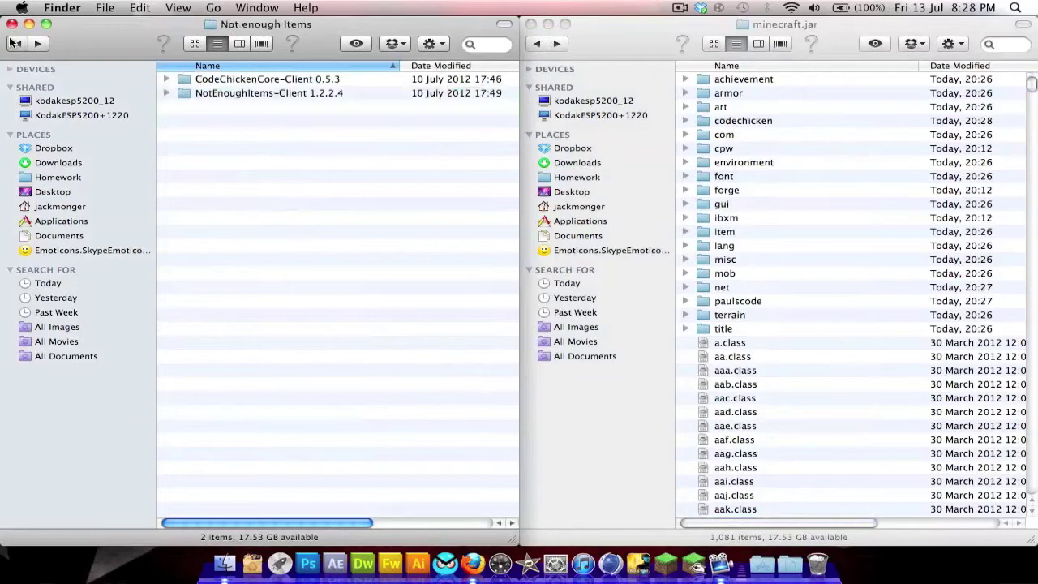
click(18, 43)
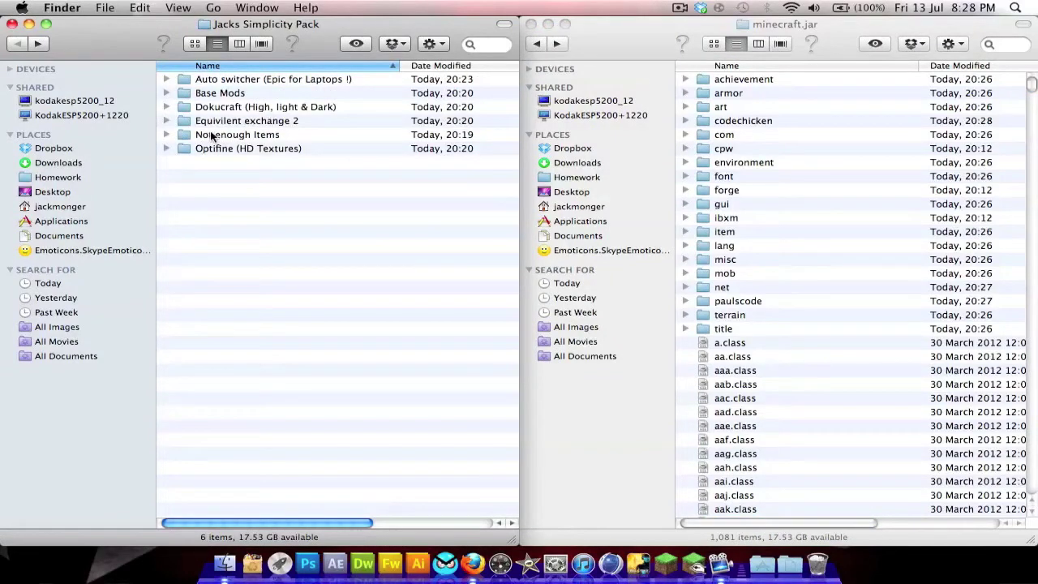
double_click(251, 80)
double_click(250, 79)
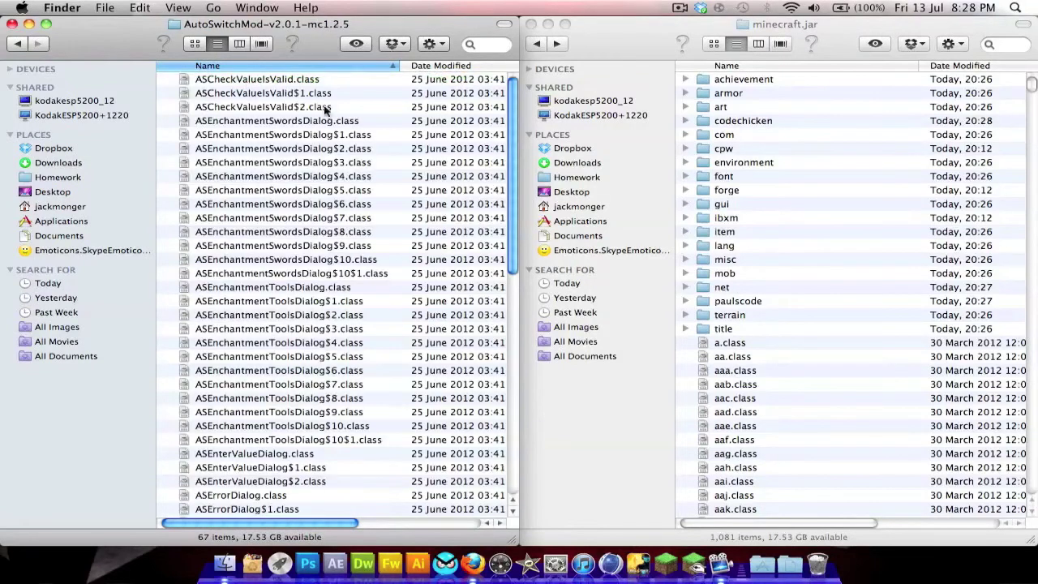
Copy all 67 AutoSwitchMod files into minecraft.jar, then launch Minecraft and log in
scroll(454, 203, down, 10)
scroll(454, 203, up, 10)
key(super+a)
drag(988, 316, 836, 333)
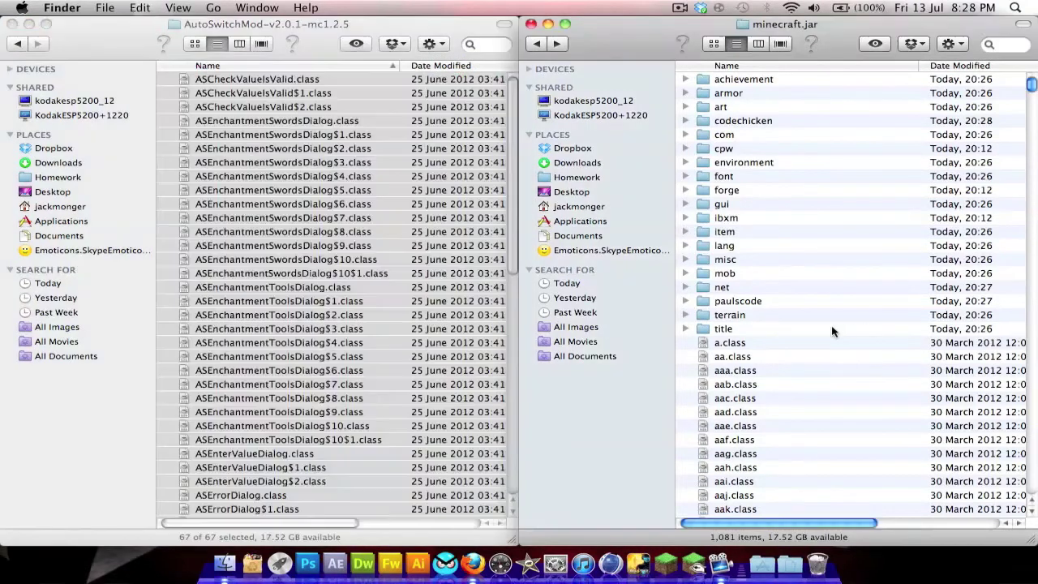
click(664, 559)
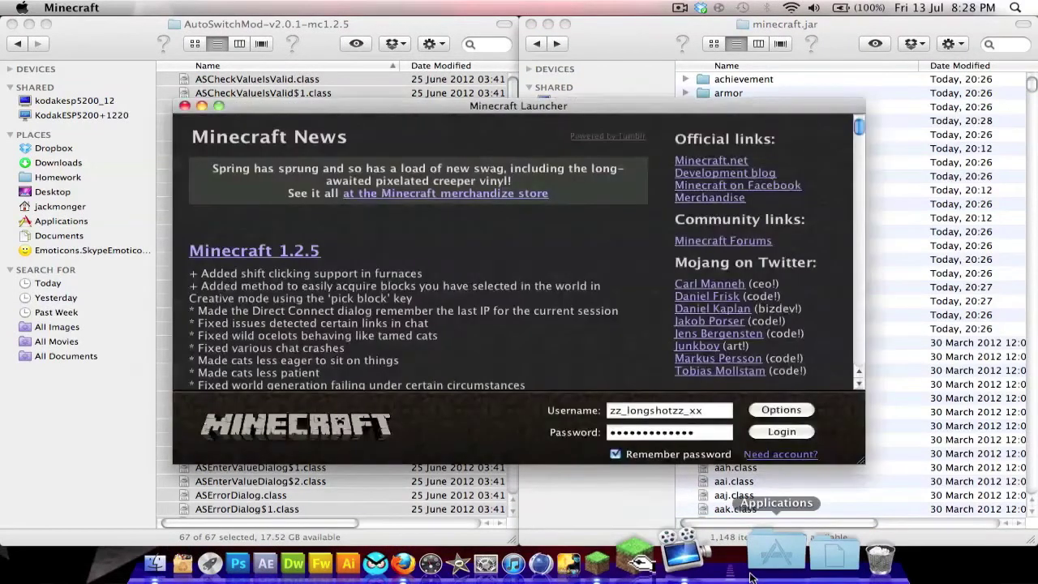
click(772, 433)
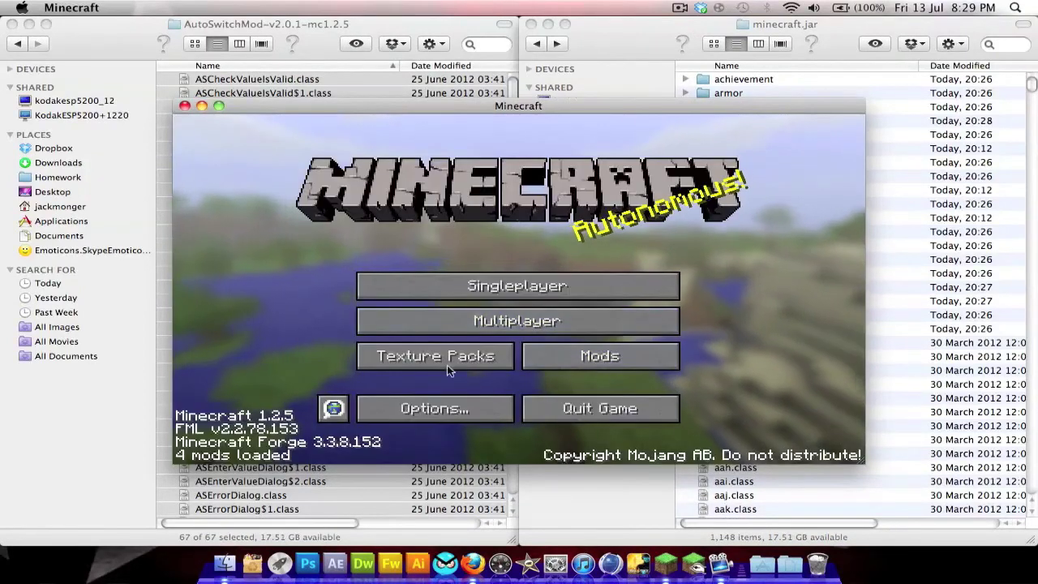
Confirm mod_AutoSwitch v2.0.1 in the Mod List, quit the game, and return Finder to Jacks Simplicity Pack
click(599, 358)
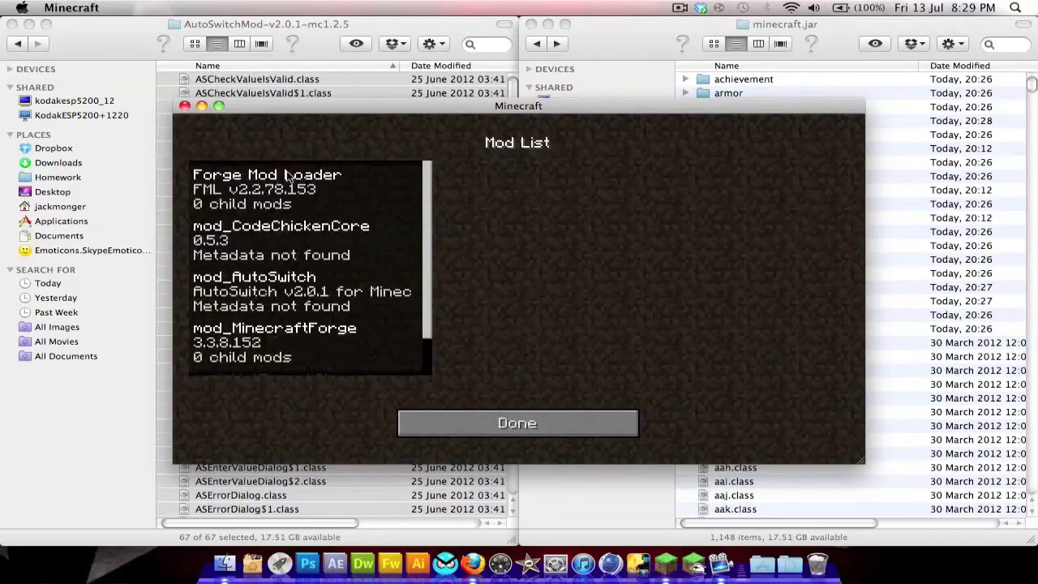
click(438, 423)
click(625, 410)
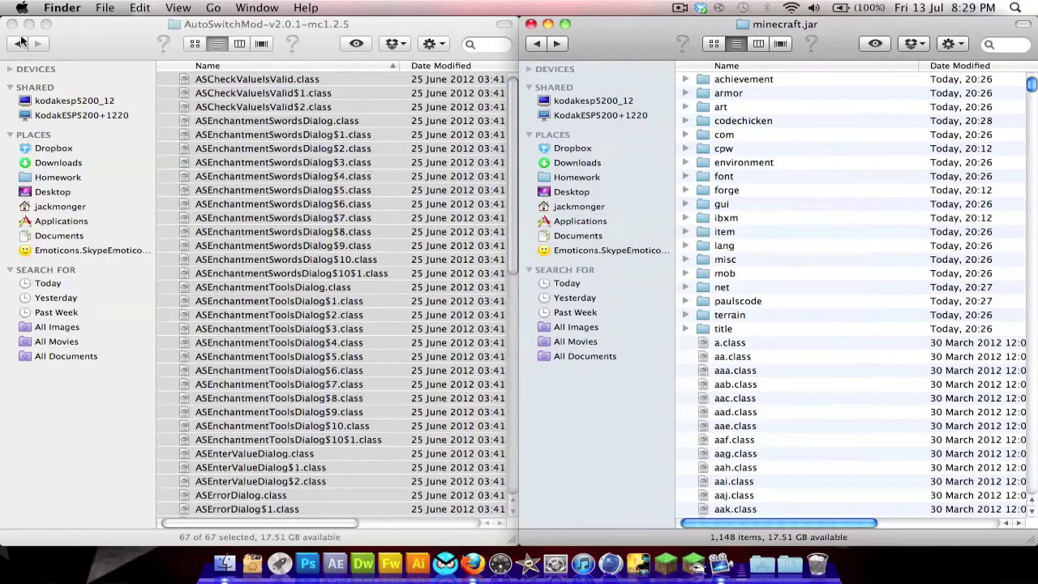
click(20, 43)
click(20, 43)
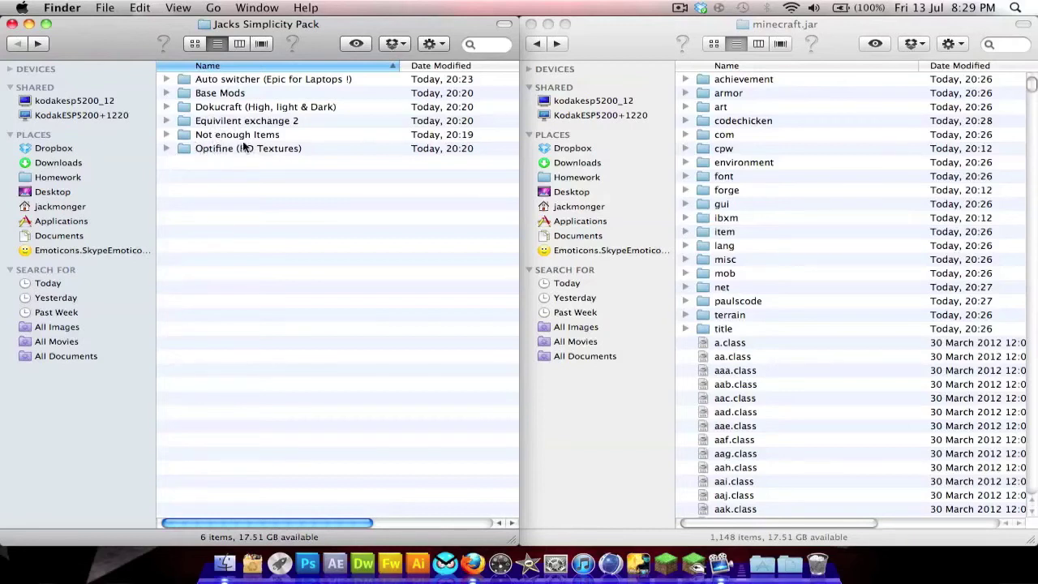
Open the Equivilent exchange 2 folder and navigate the other window to minecraft > mods
click(234, 122)
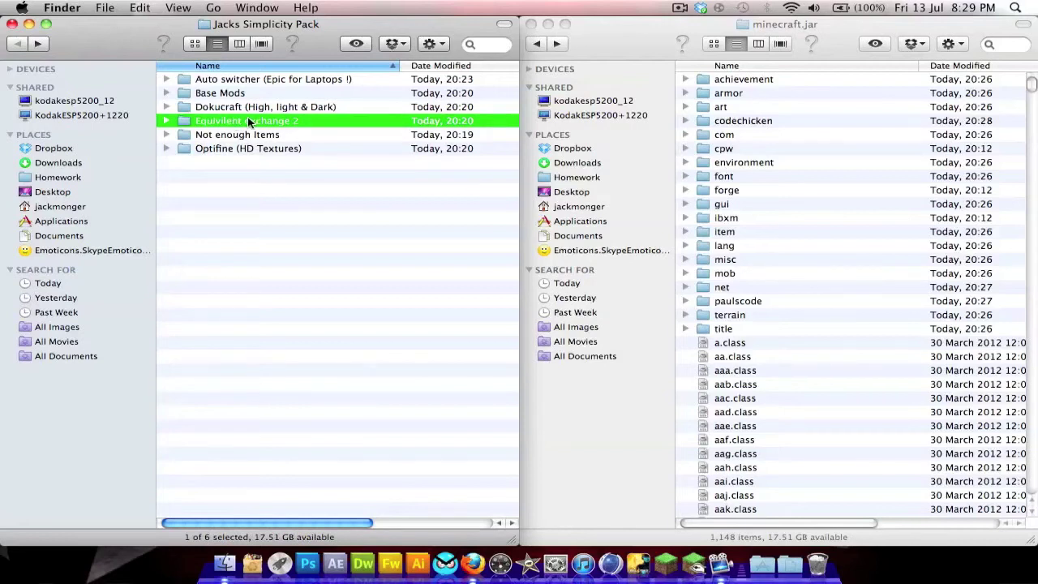
double_click(250, 122)
click(626, 46)
click(540, 44)
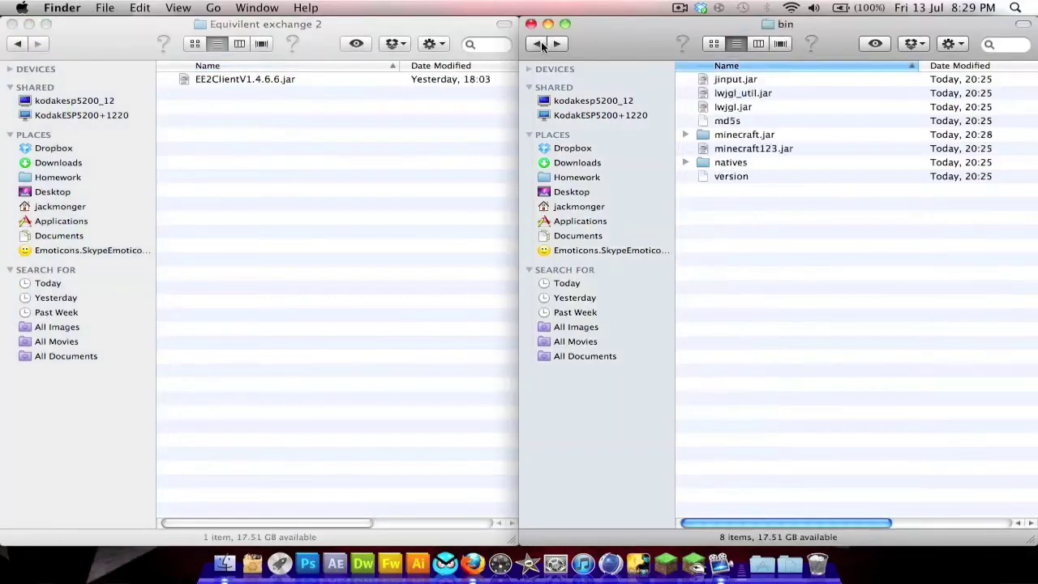
click(540, 44)
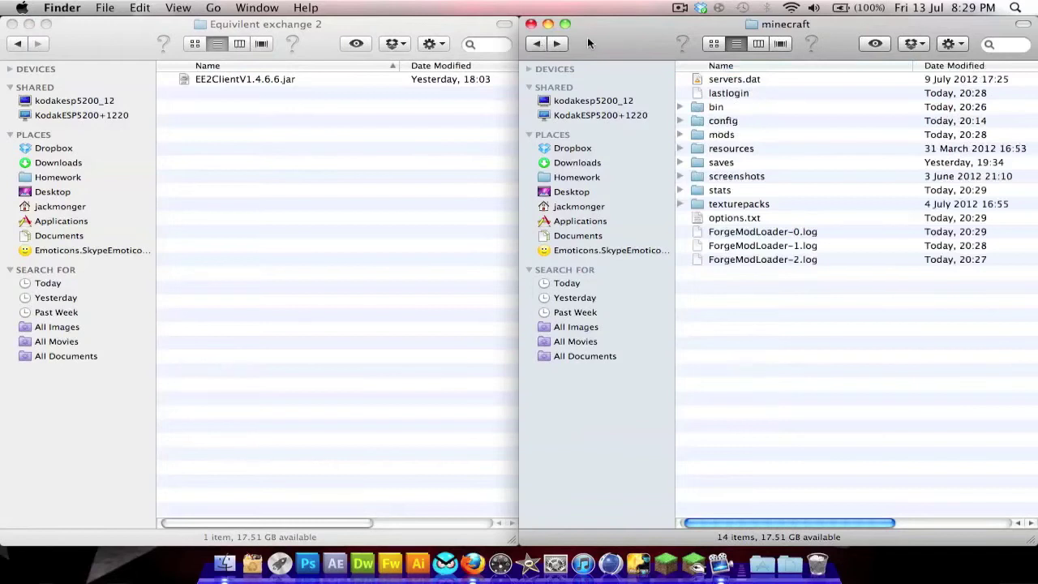
drag(754, 336, 766, 237)
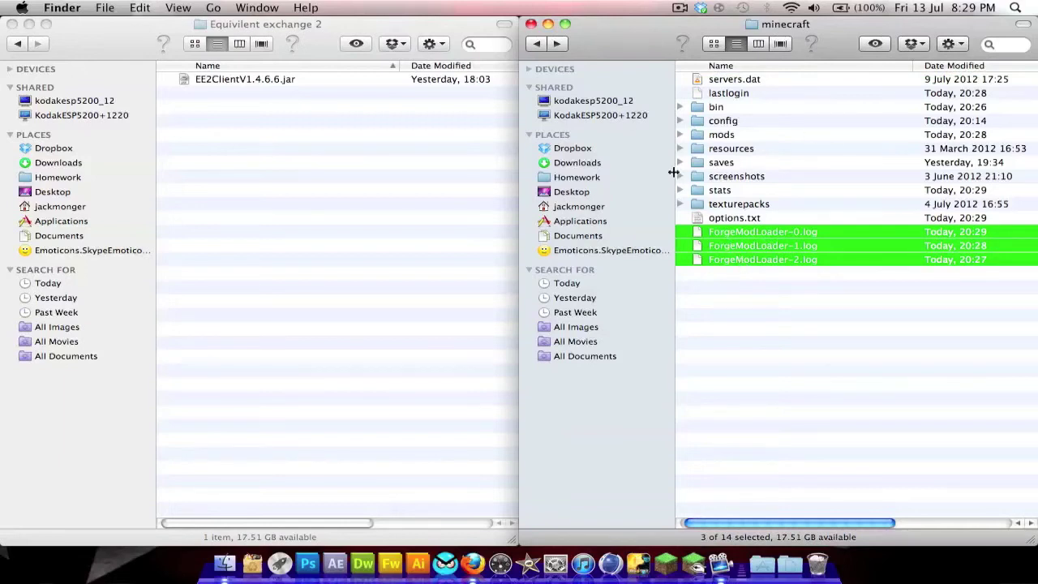
double_click(744, 136)
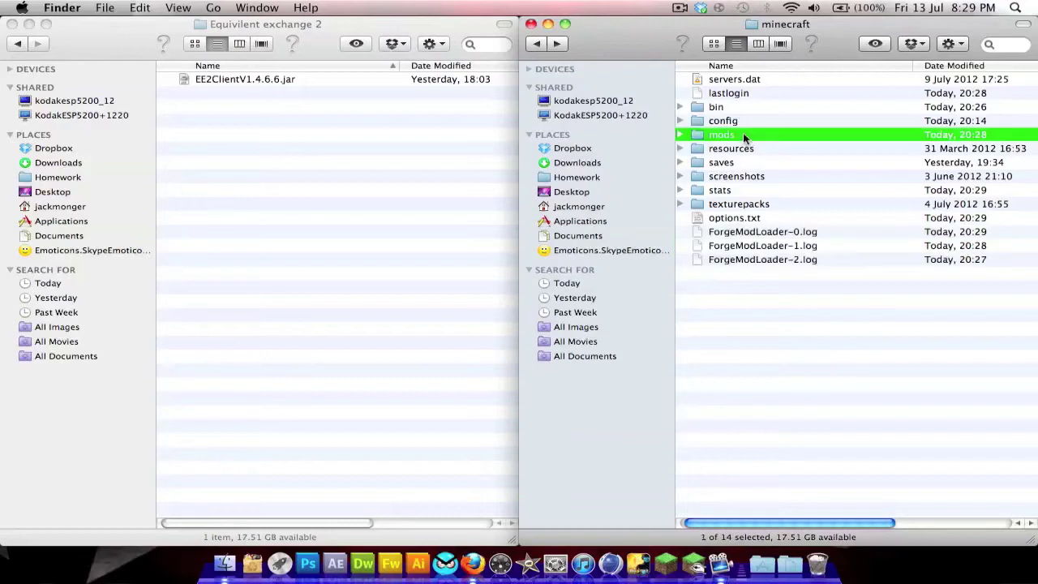
double_click(721, 79)
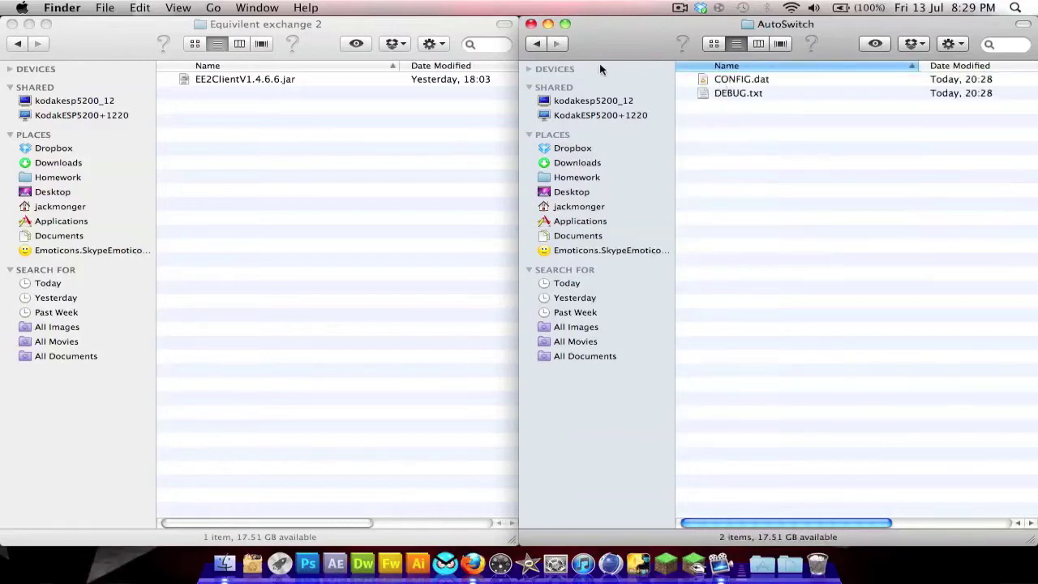
click(532, 45)
Paste EE2ClientV1.4.6.6.jar into the mods folder, then launch Minecraft and log in
click(277, 252)
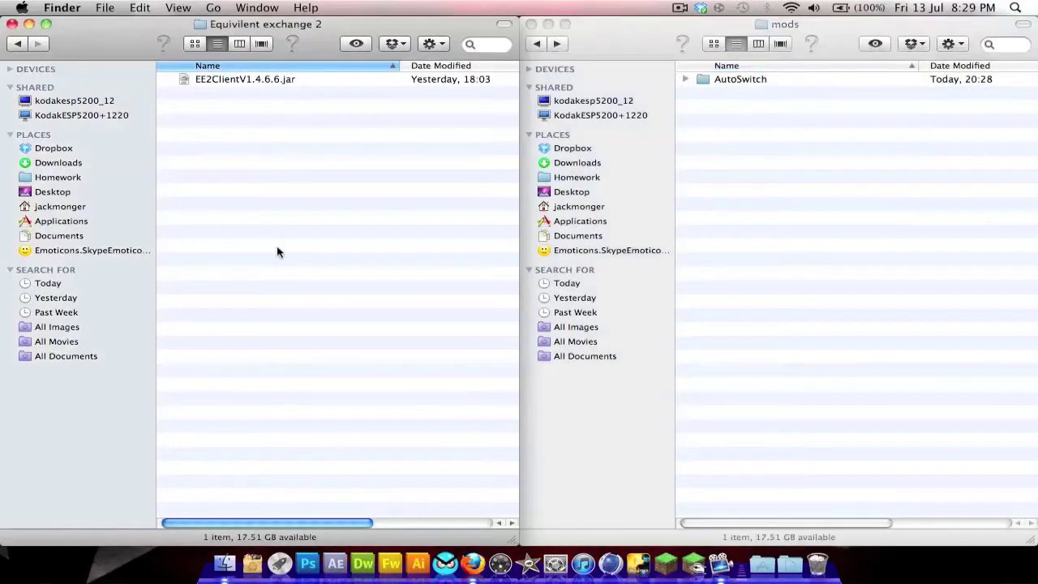
click(236, 79)
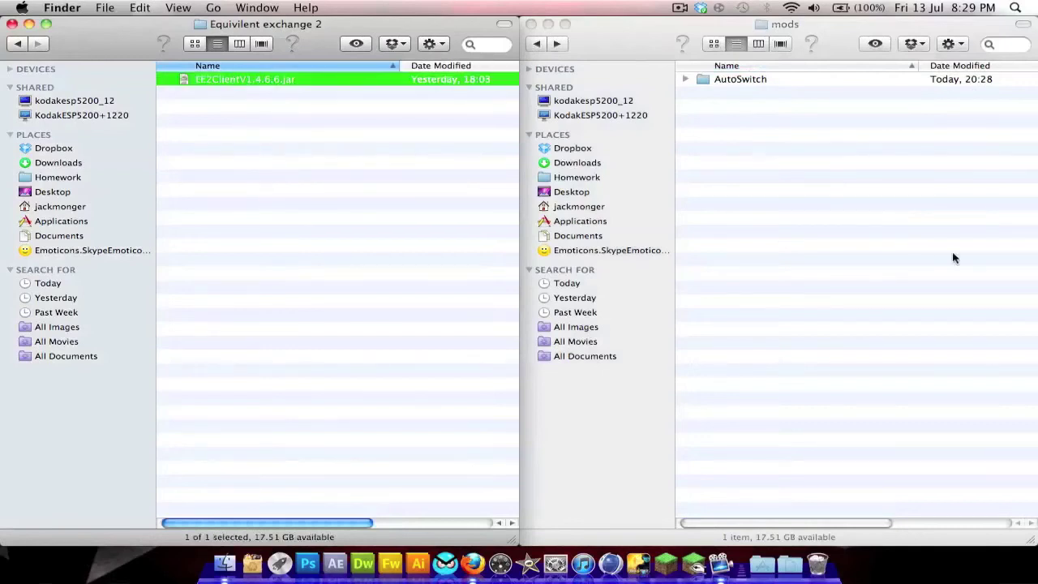
click(868, 250)
key(super+v)
click(658, 553)
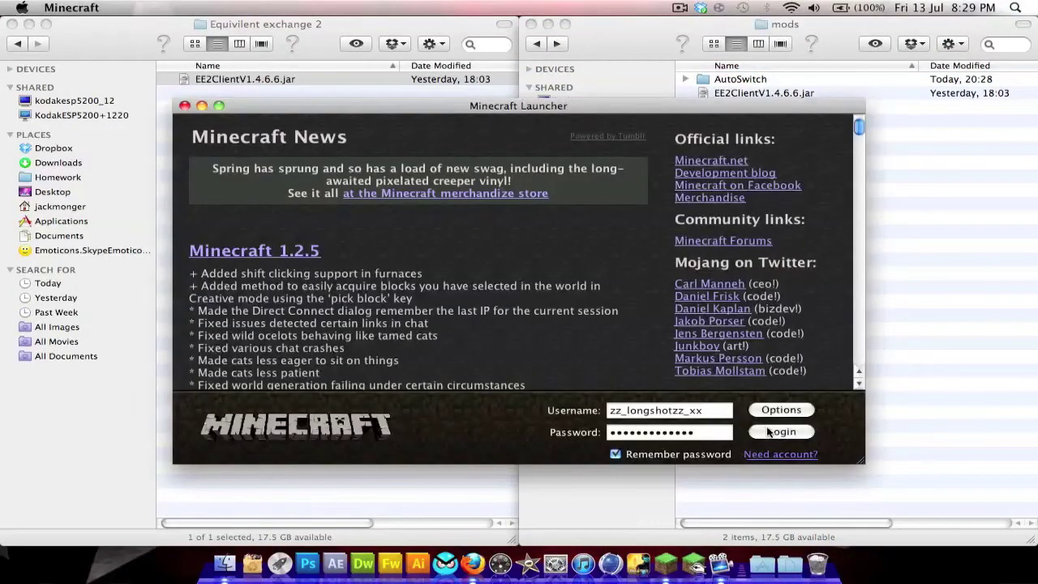
click(770, 433)
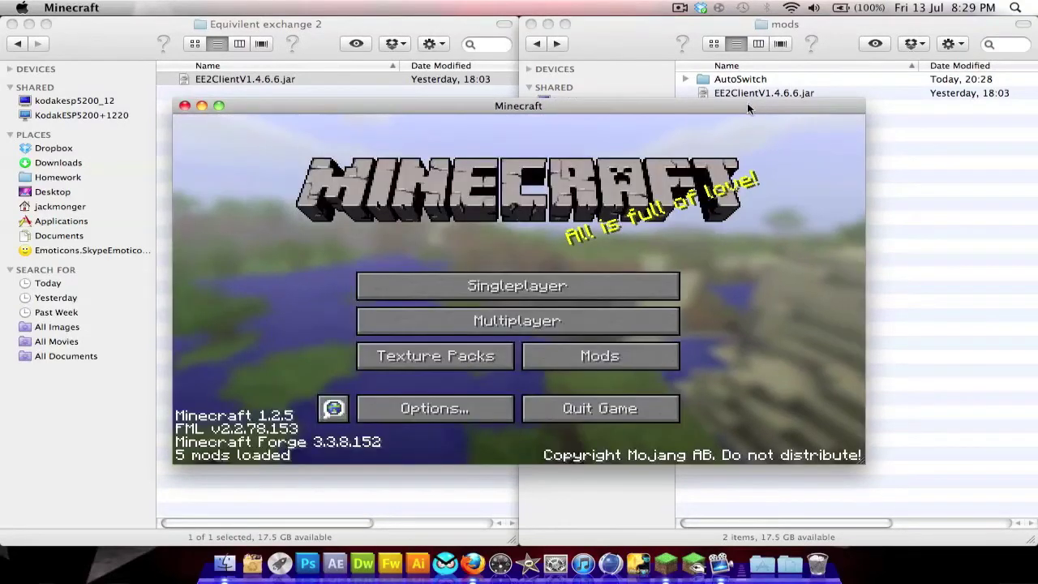
Scroll the Mod List to confirm mod_EE 1.4.6.6 is loaded, then close it
click(566, 361)
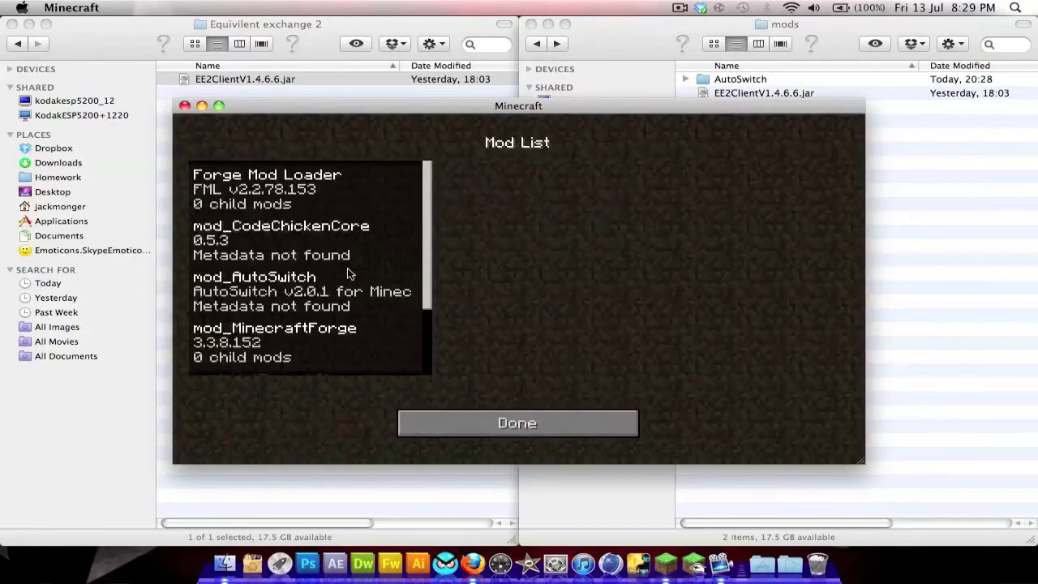
scroll(351, 275, down, 2)
scroll(289, 312, up, 2)
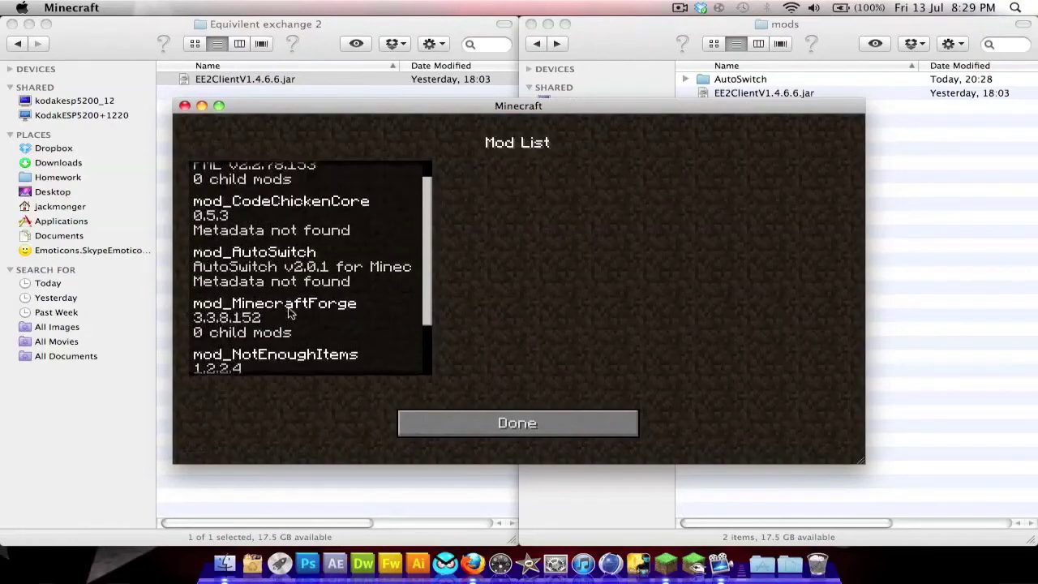
scroll(330, 279, down, 2)
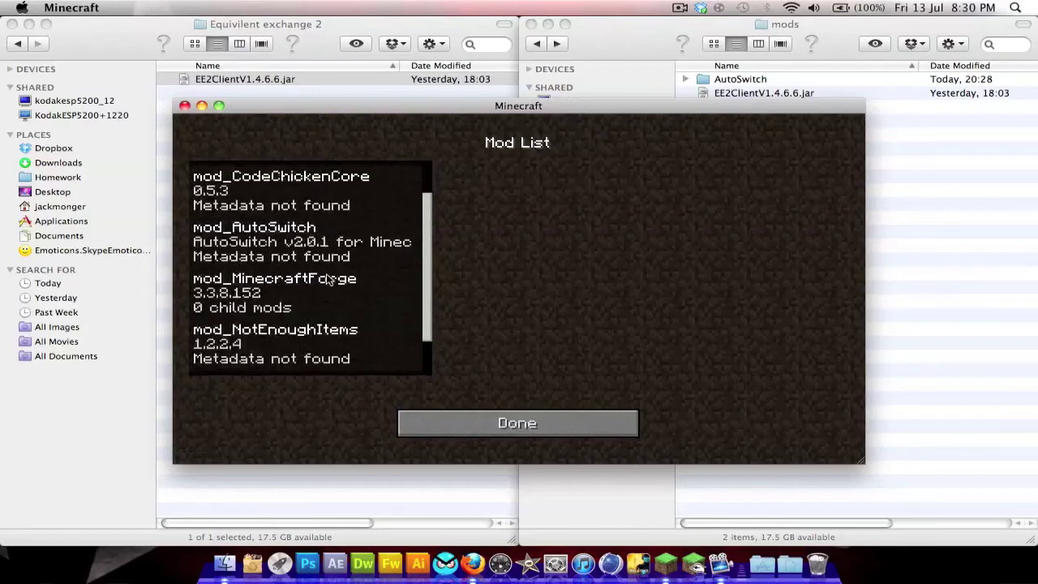
scroll(330, 278, down, 2)
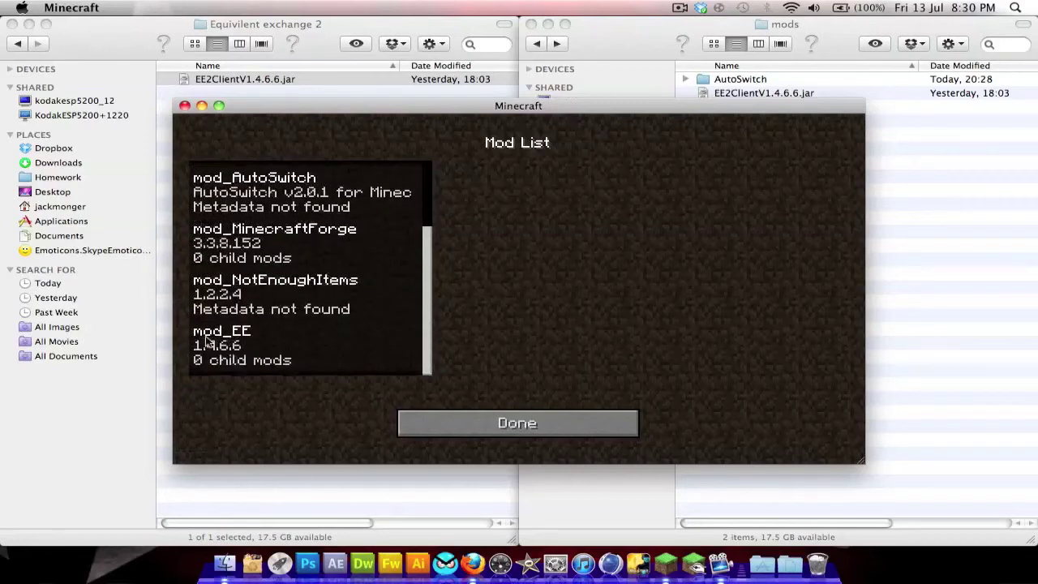
click(559, 415)
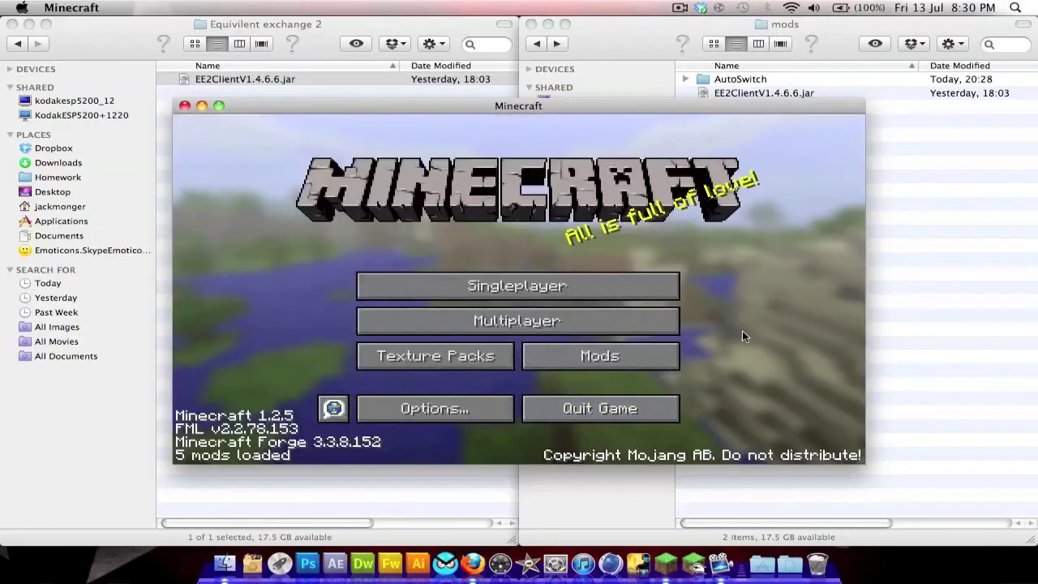
Quit Minecraft and bring the Equivilent exchange 2 and mods Finder windows forward
click(584, 406)
click(444, 354)
click(539, 43)
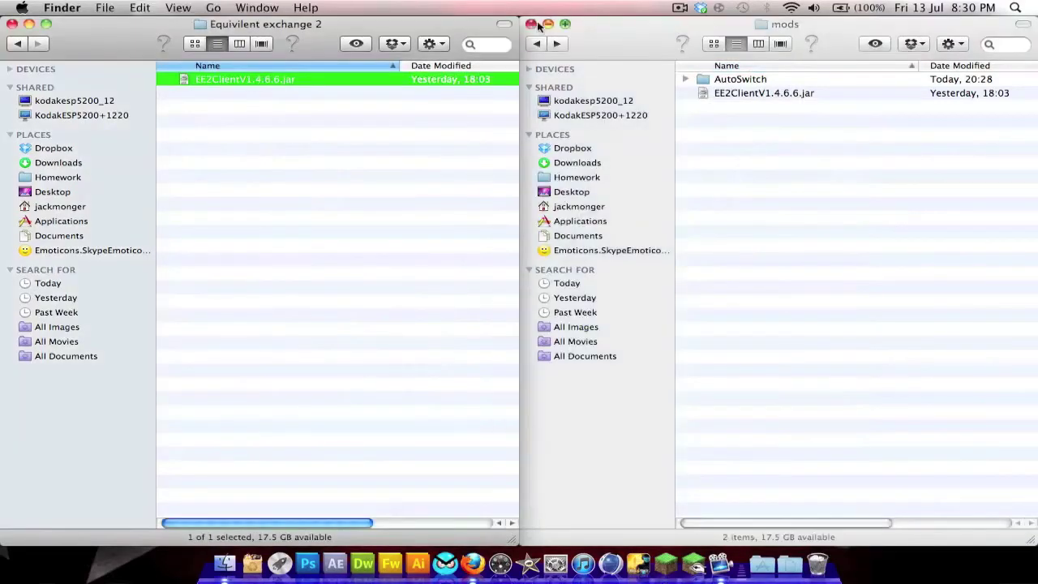
Open the OptiFine_1.2.5_HD_S_B1 folder in one window and minecraft/bin/minecraft.jar in the other
click(538, 43)
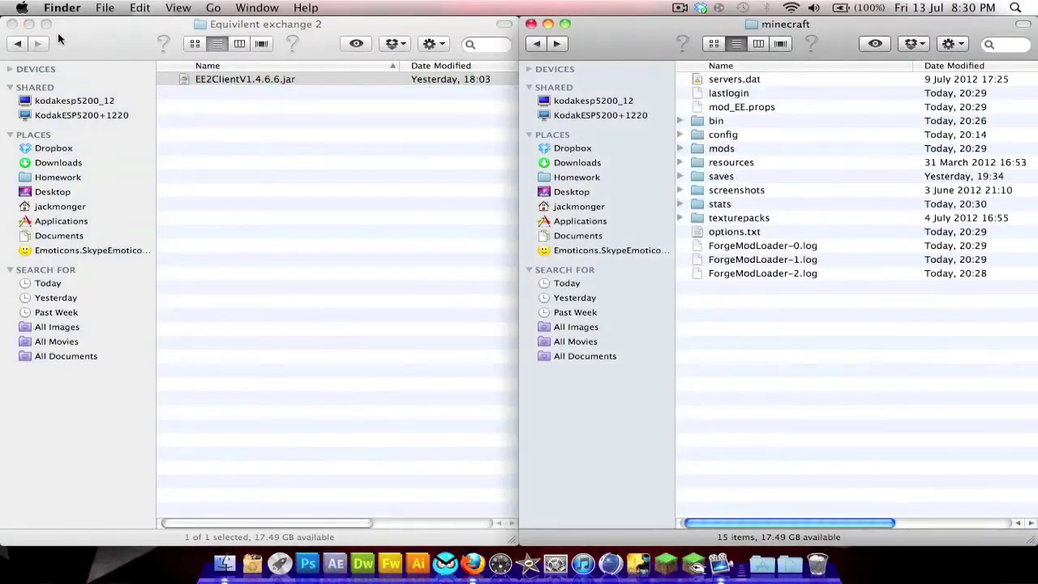
click(24, 46)
click(24, 45)
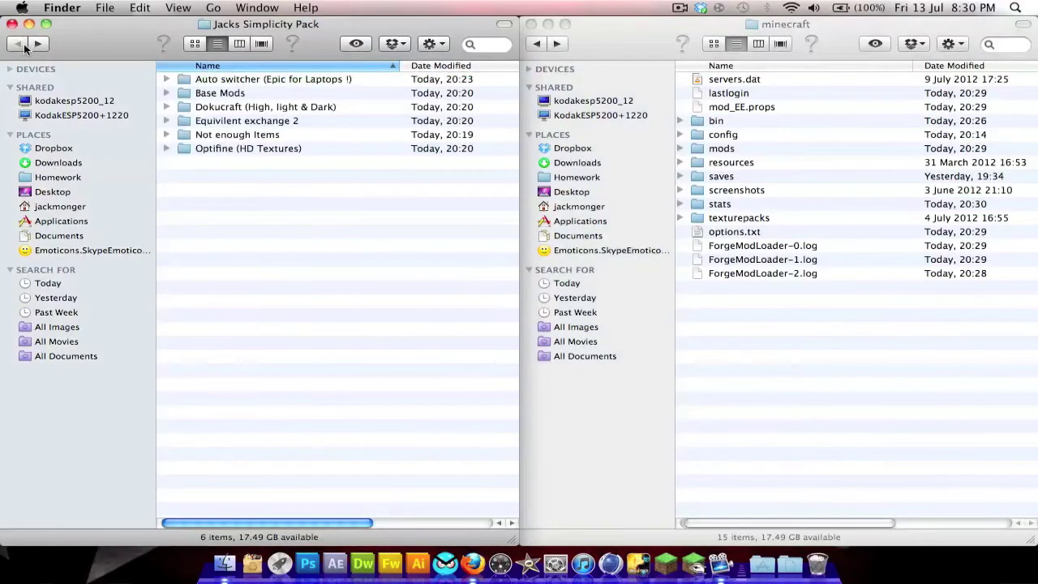
double_click(234, 148)
double_click(273, 79)
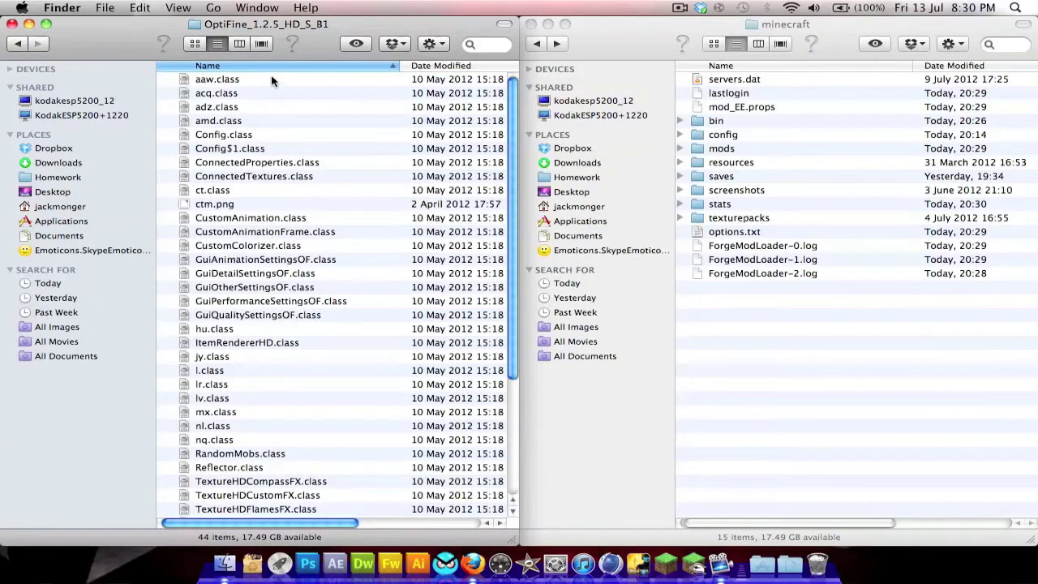
double_click(755, 121)
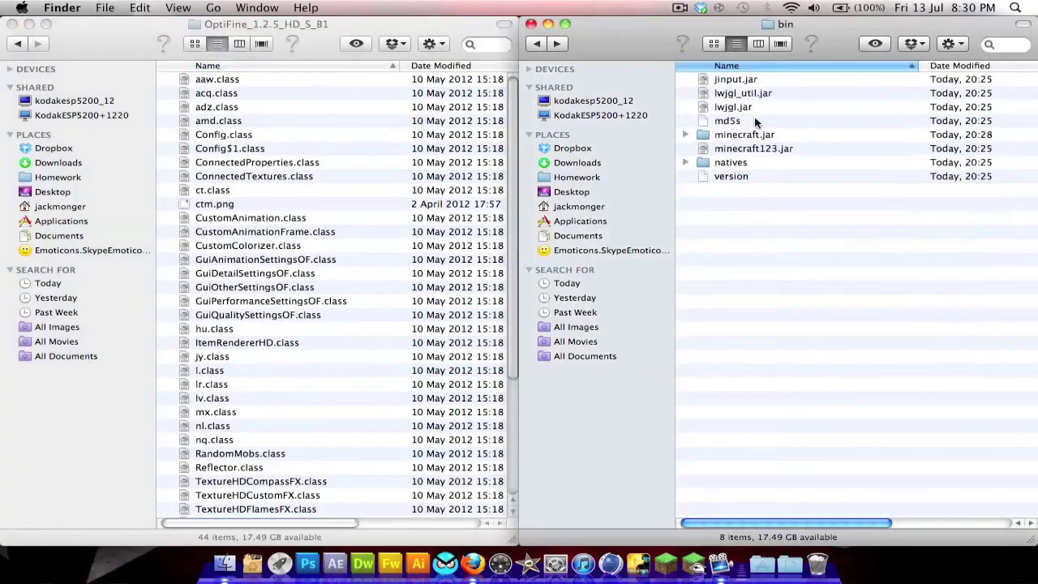
double_click(793, 136)
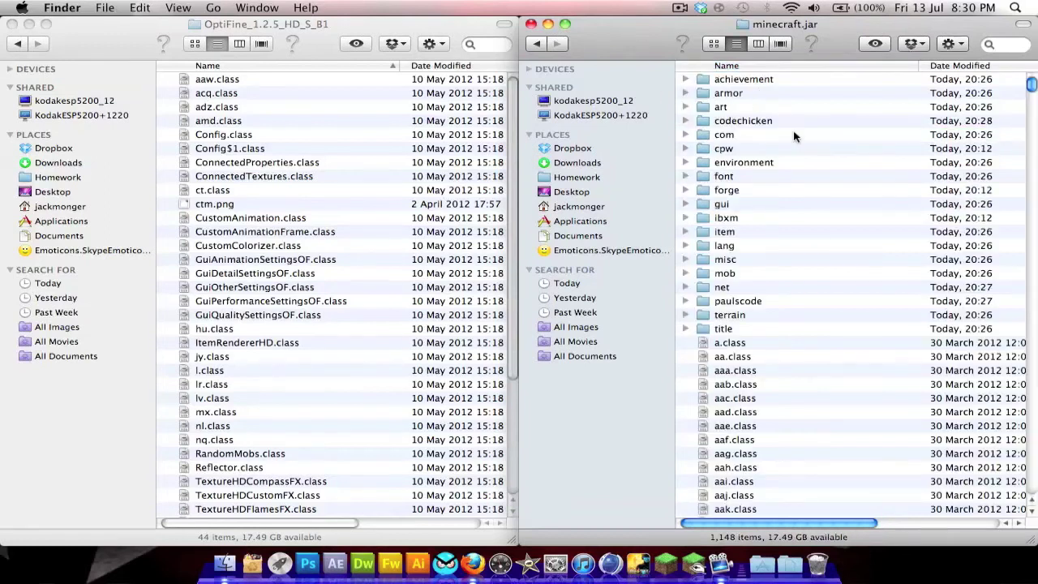
Copy all 44 OptiFine files into minecraft.jar, replacing existing files for all conflicts
click(380, 131)
key(super+a)
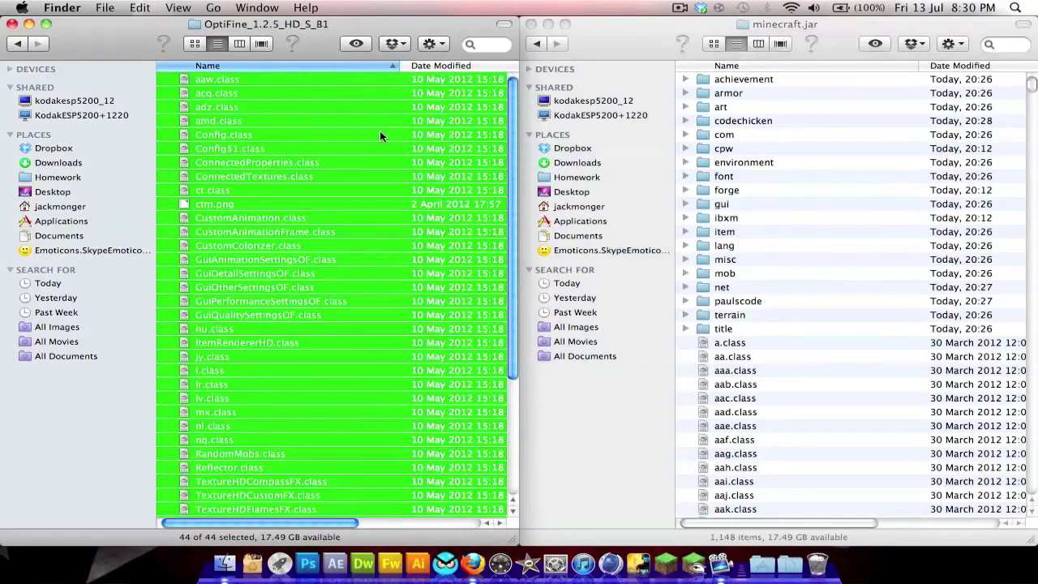
drag(763, 161, 762, 161)
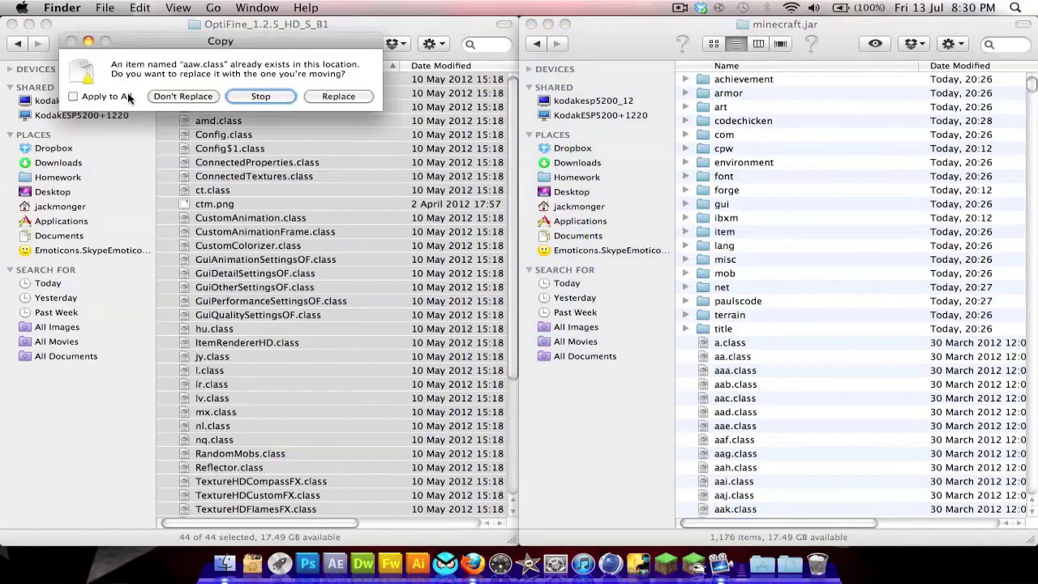
click(73, 96)
click(338, 96)
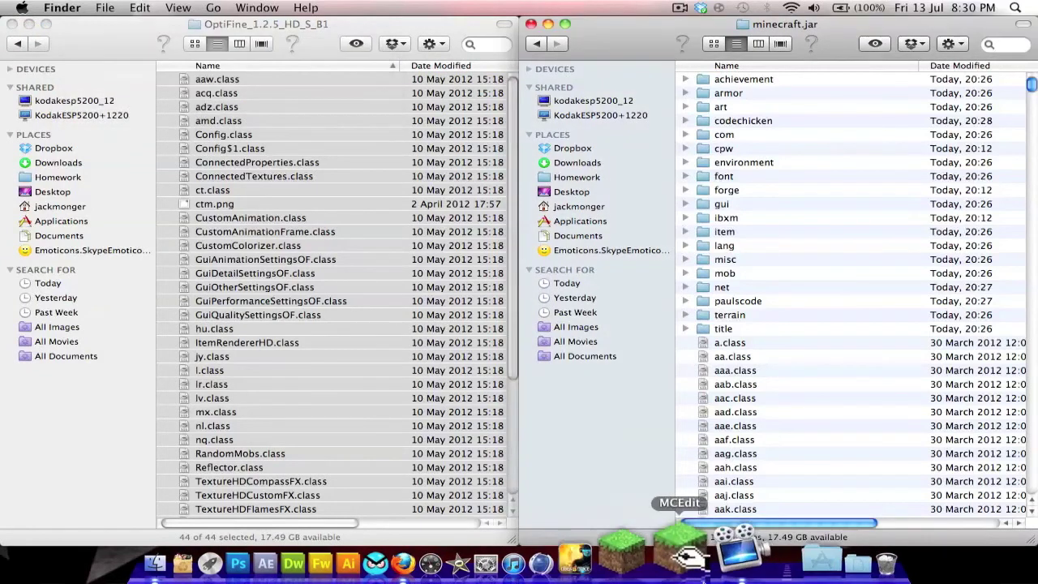
Force-quit the unresponsive UberStrike HD, then relaunch Minecraft and log in
click(625, 560)
key(super+alt+Escape)
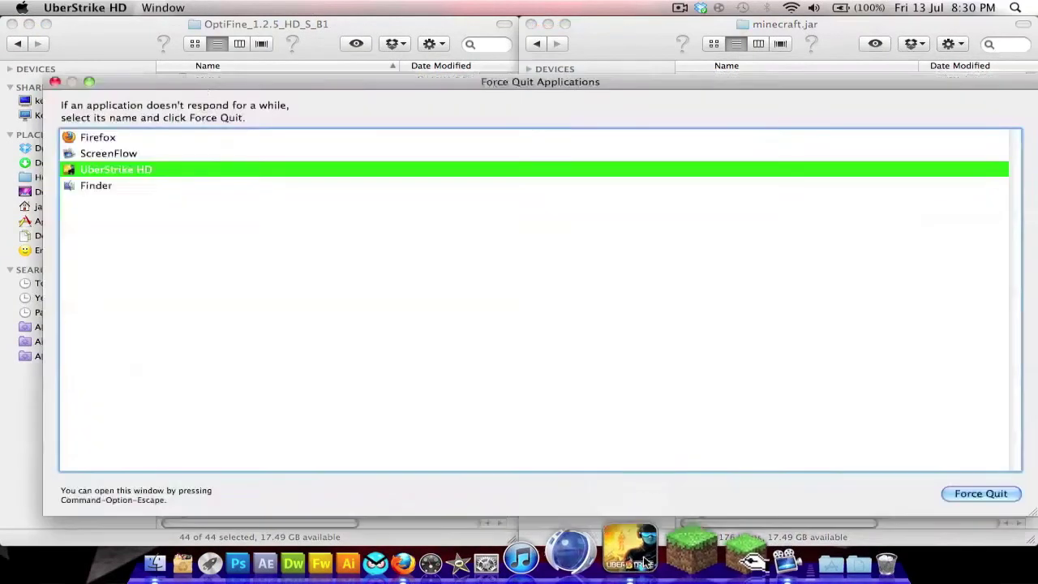
double_click(134, 168)
key(Return)
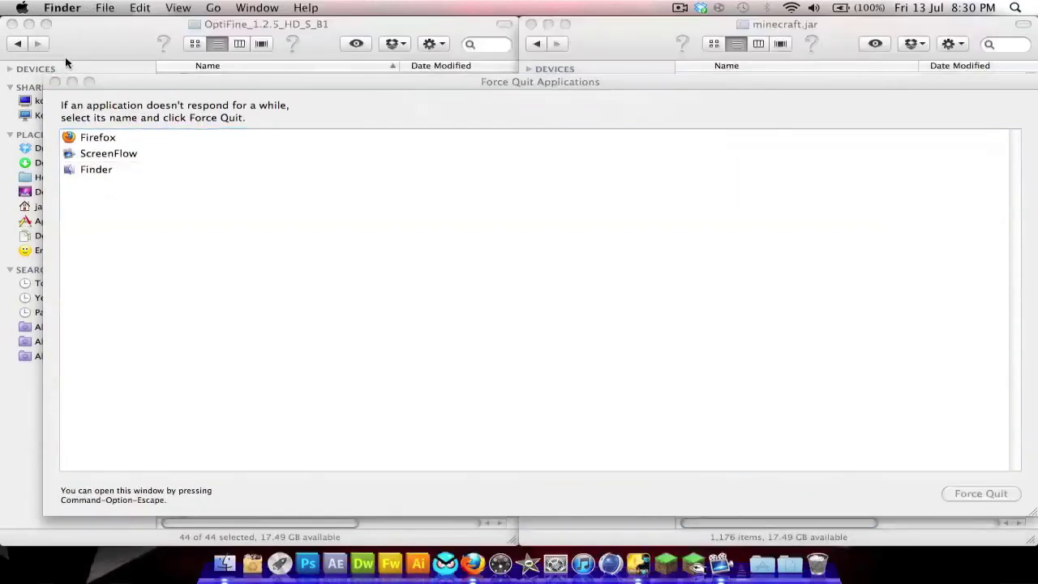
click(54, 82)
click(666, 562)
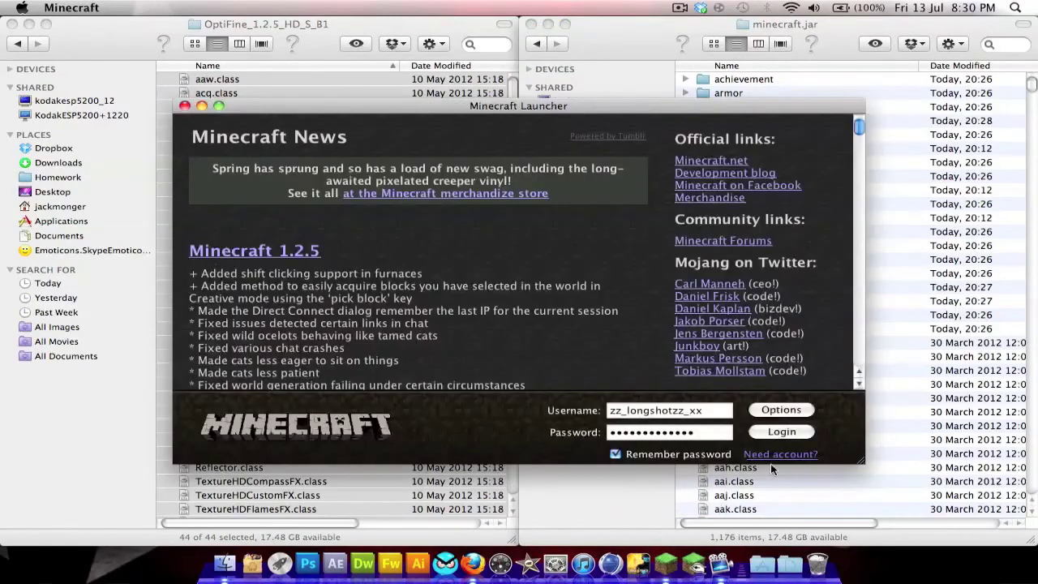
click(768, 435)
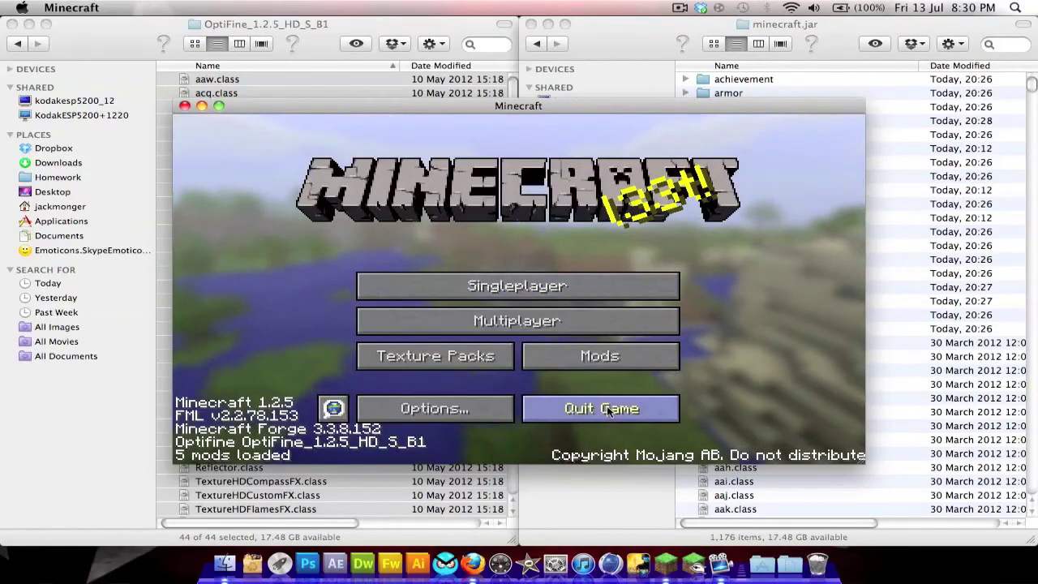
Quit Minecraft from the OptiFine title screen and return Finder to the Optifine (HD Textures) folder
click(607, 410)
click(17, 44)
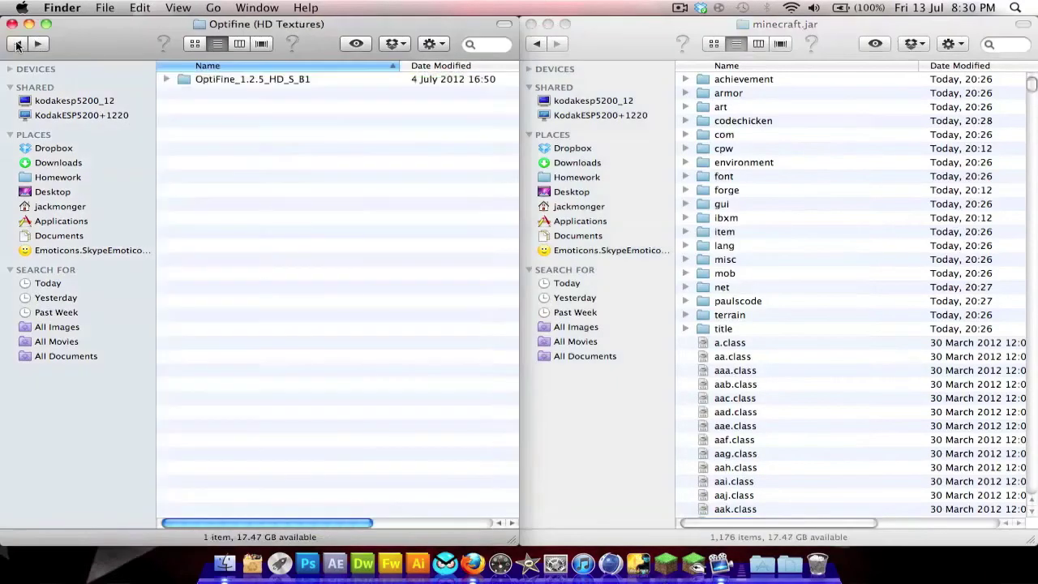
Open the Dokucraft (High, light & Dark) folder and the minecraft texturepacks folder side by side
click(17, 45)
double_click(288, 112)
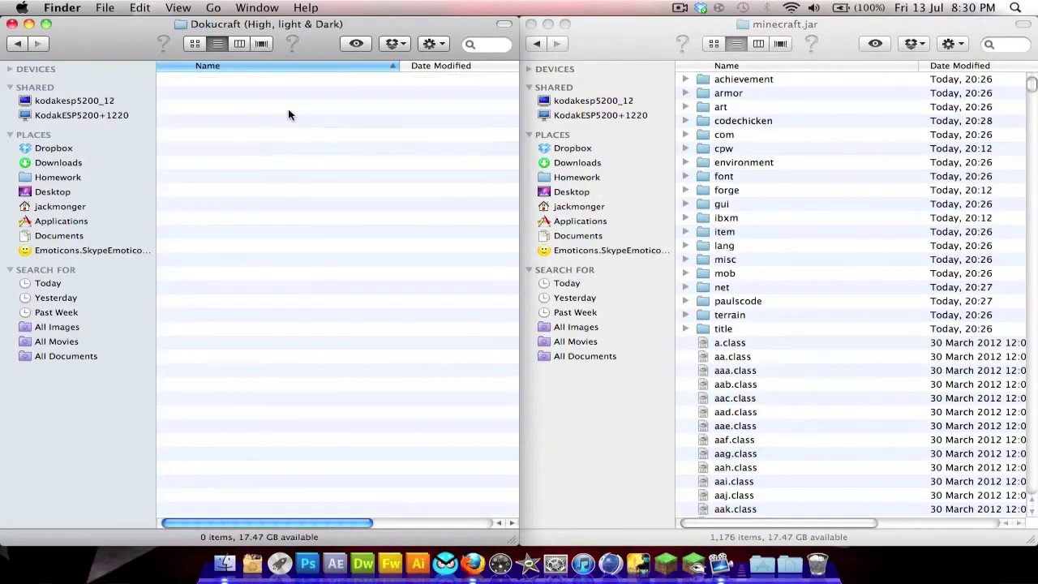
click(593, 48)
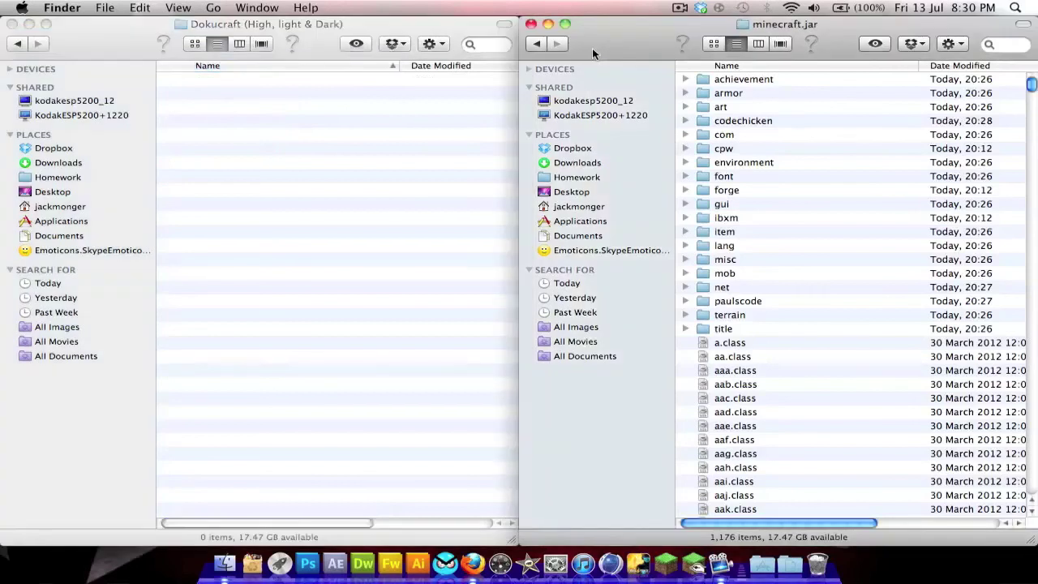
click(535, 44)
click(535, 44)
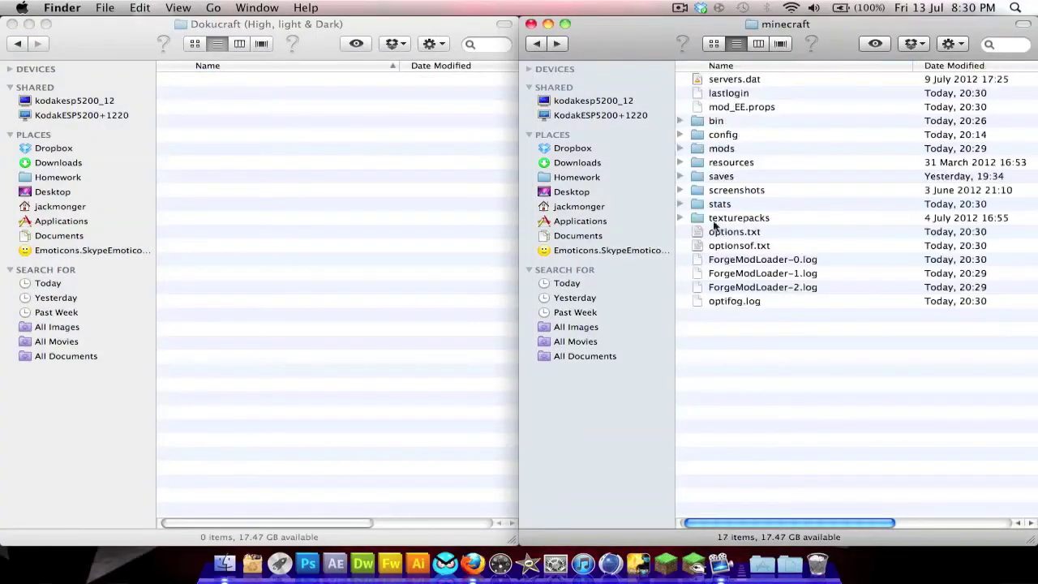
double_click(760, 216)
Copy the three DokuCraft zips from texturepacks into the Dokucraft folder
drag(762, 213, 753, 36)
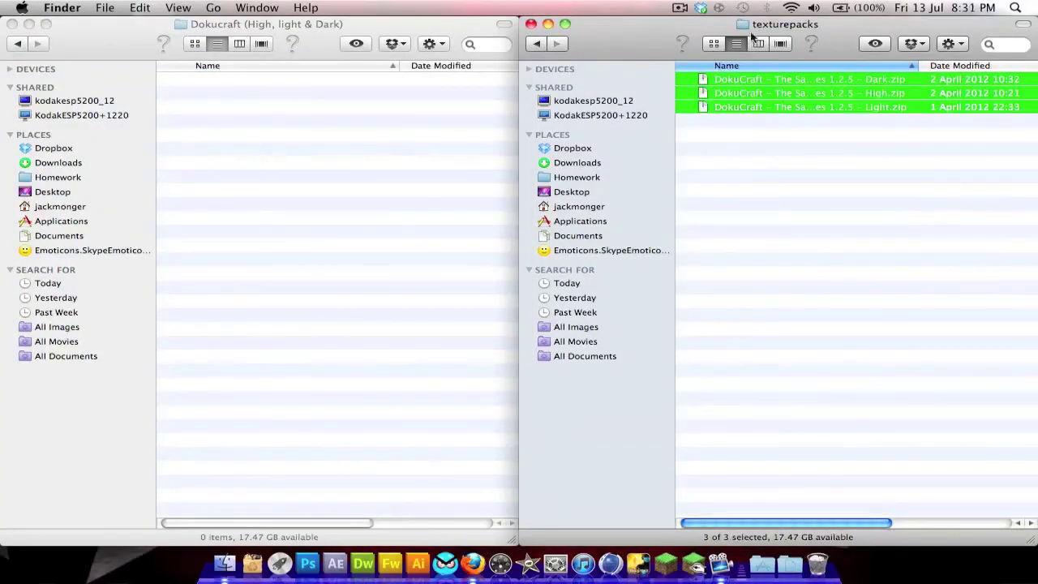
drag(810, 93, 245, 229)
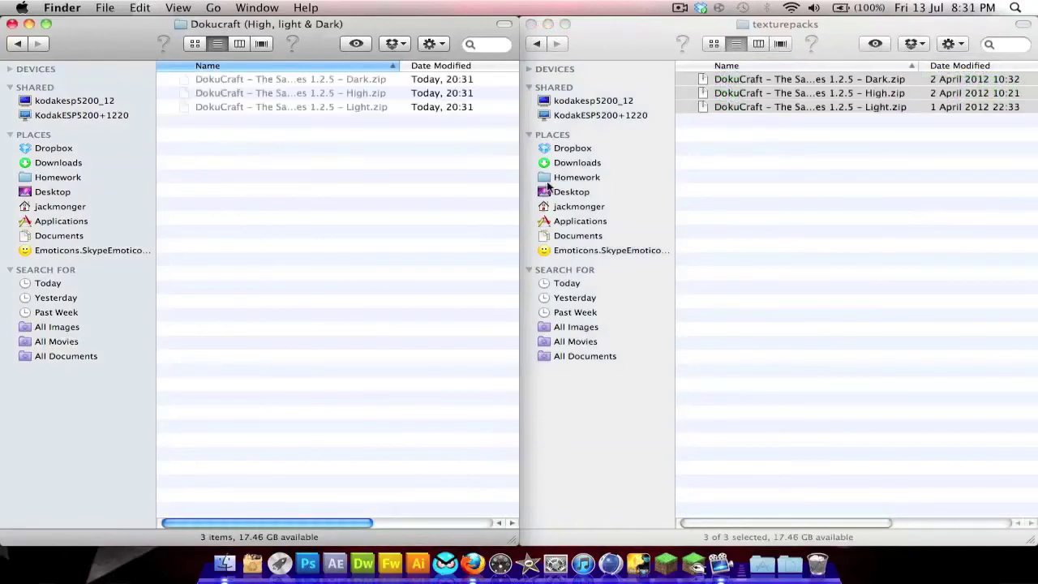
drag(352, 183, 275, 16)
Close both Finder windows and move the pack folder to the desktop centre
click(858, 220)
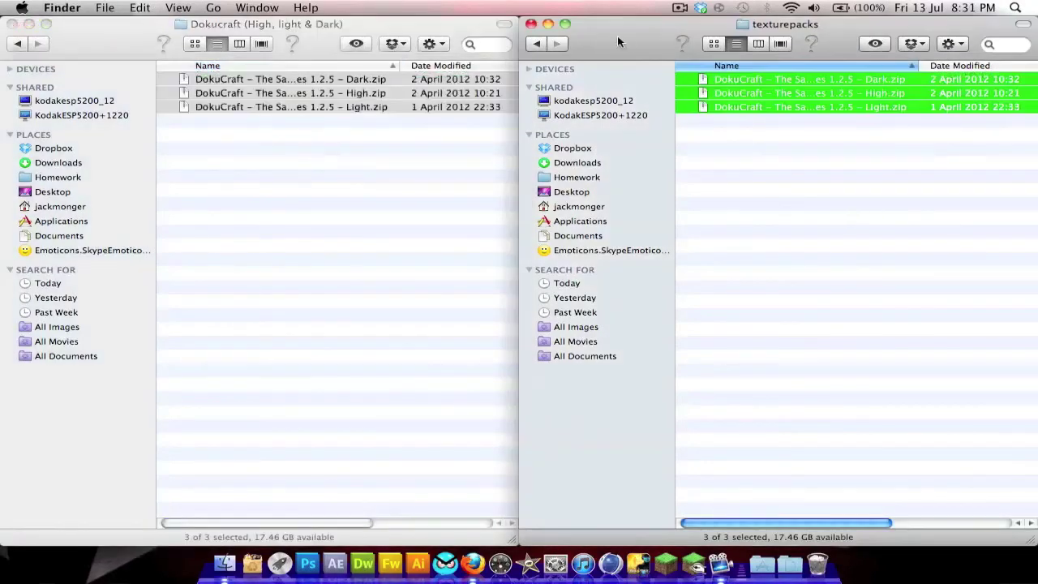
click(536, 44)
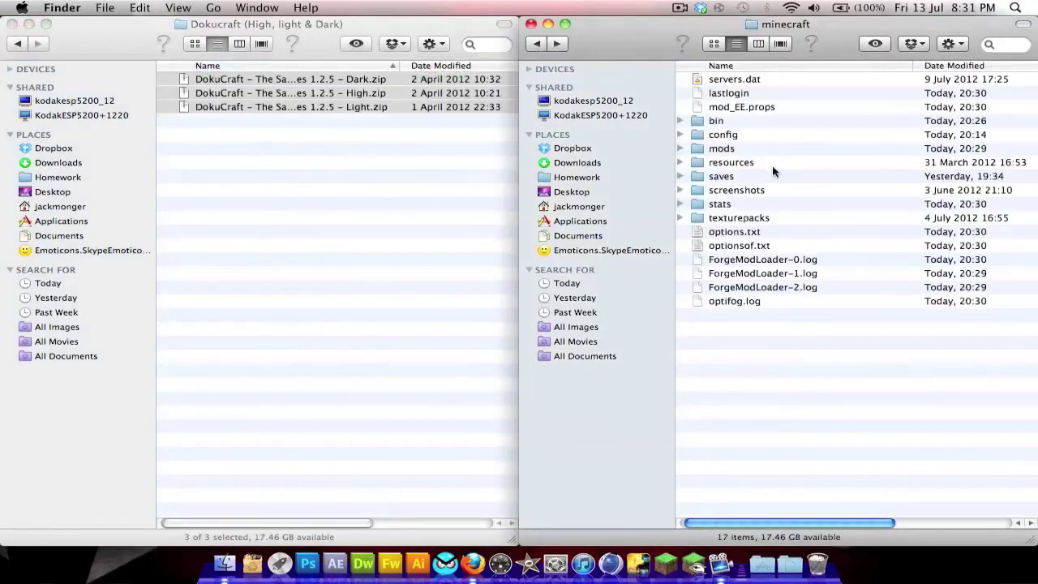
click(12, 24)
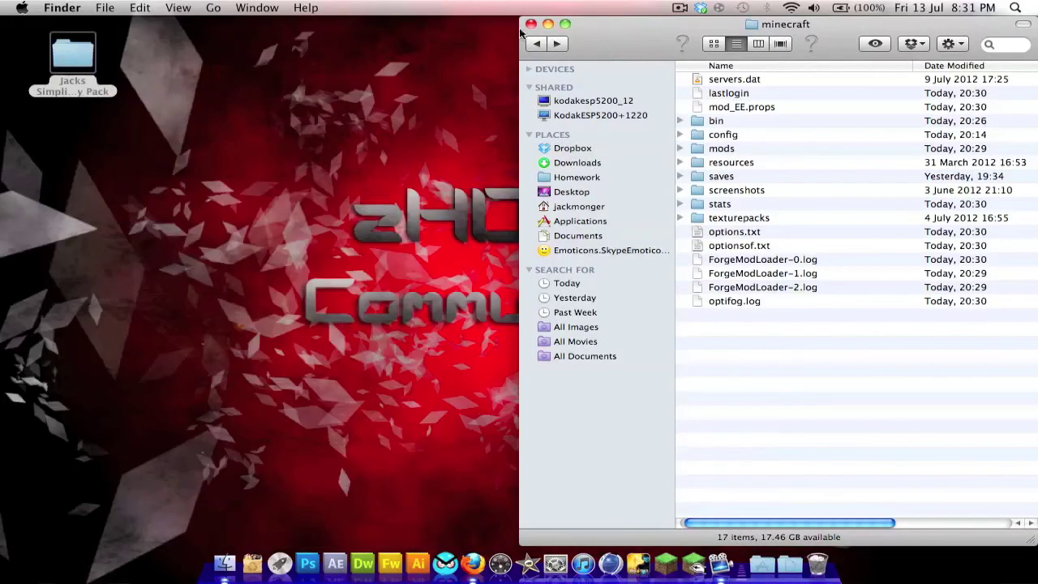
click(531, 23)
drag(75, 58, 445, 252)
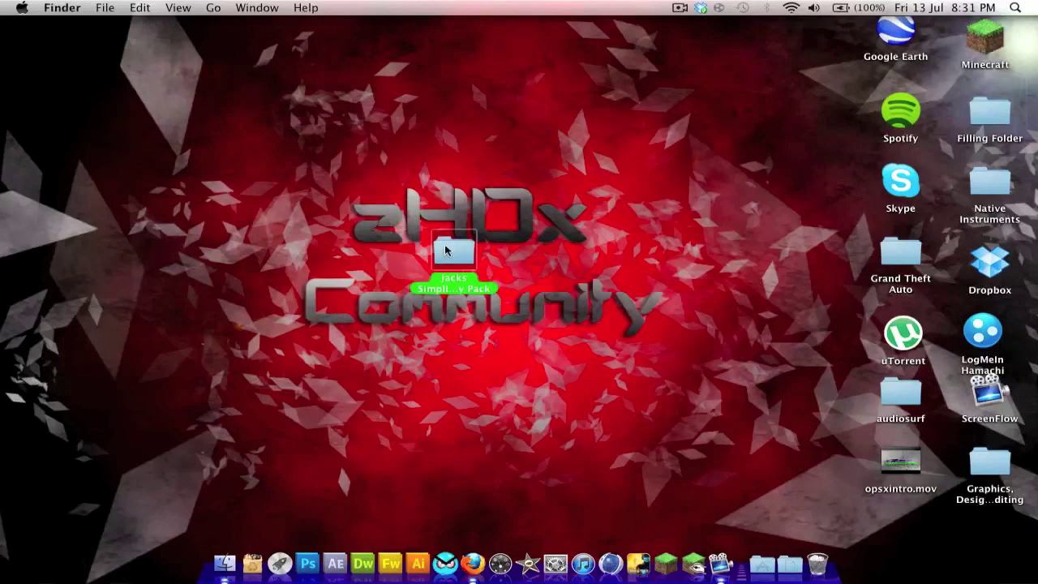